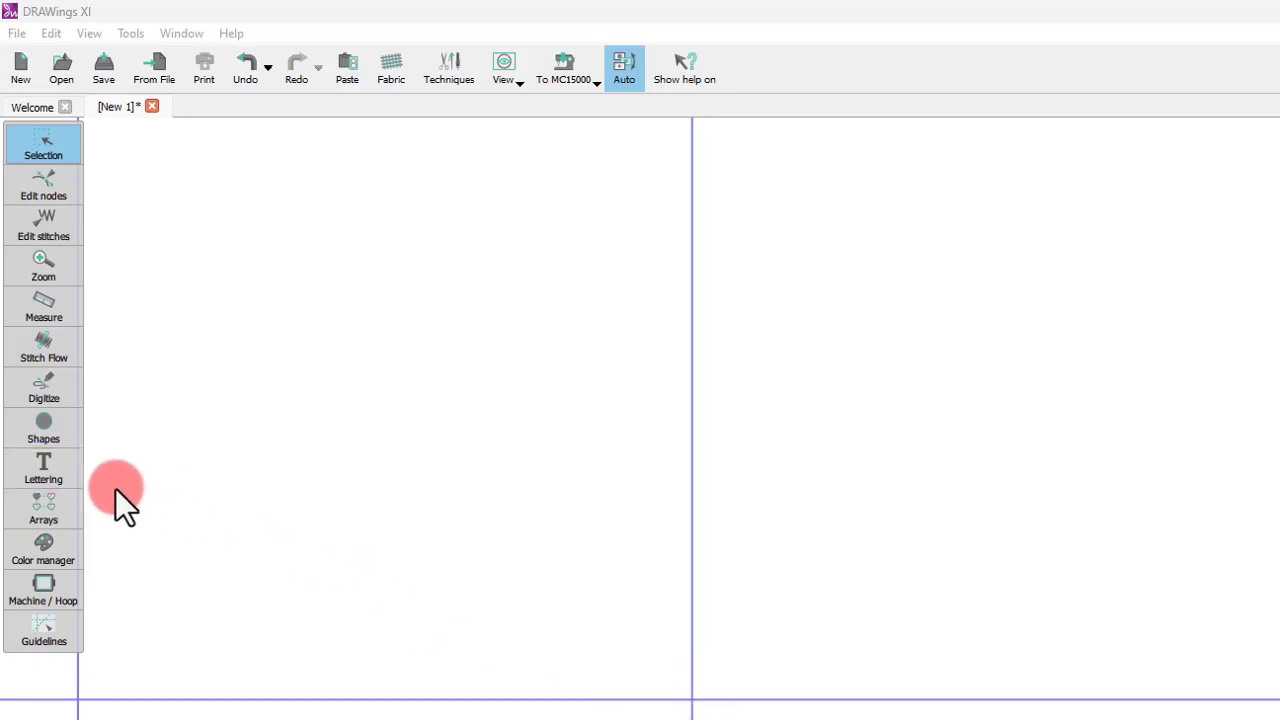
# Insert the lettering text "DRAW" in the work area with the Text tool, starting it between the two vertical guidelines.
pyautogui.click(58, 469)
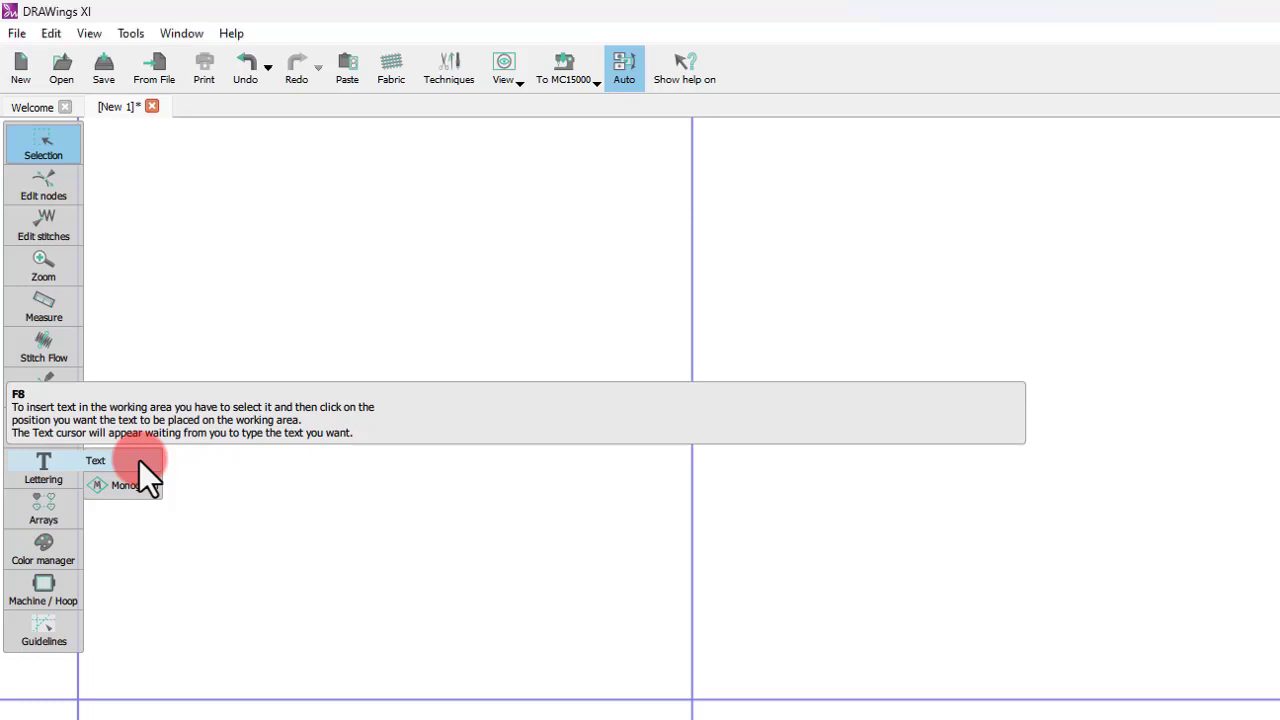
pyautogui.click(94, 463)
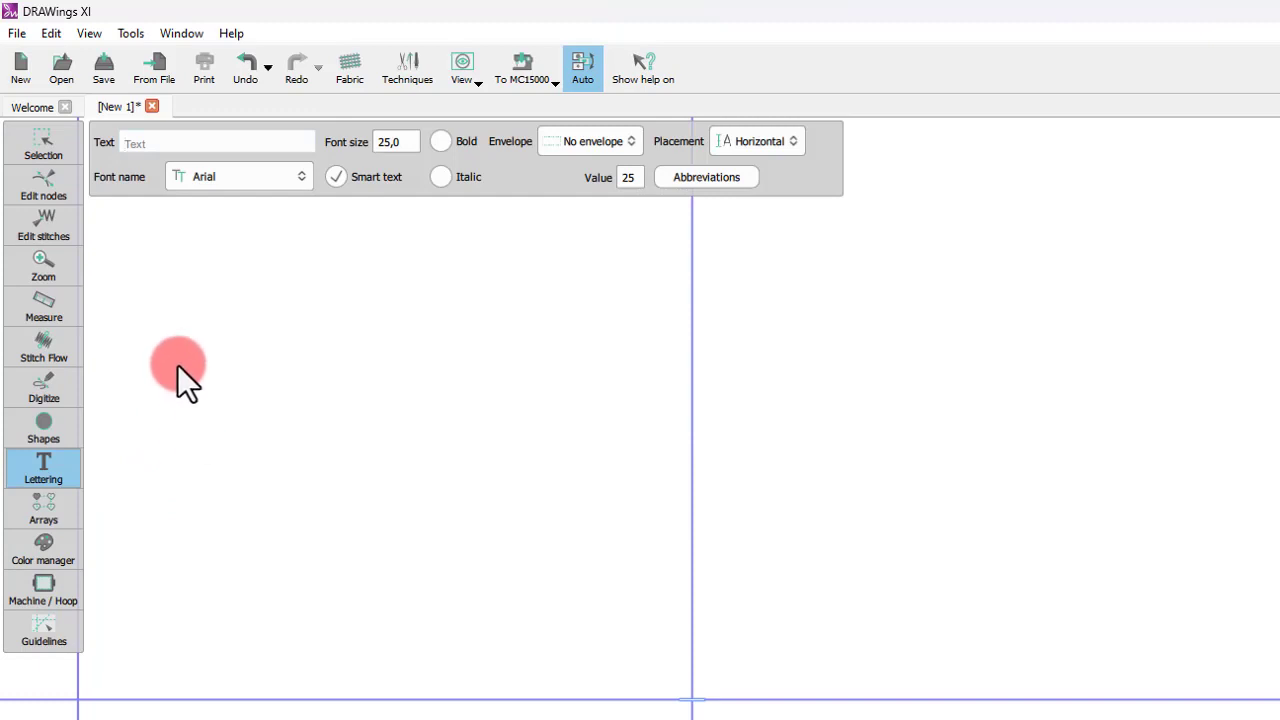
pyautogui.click(177, 364)
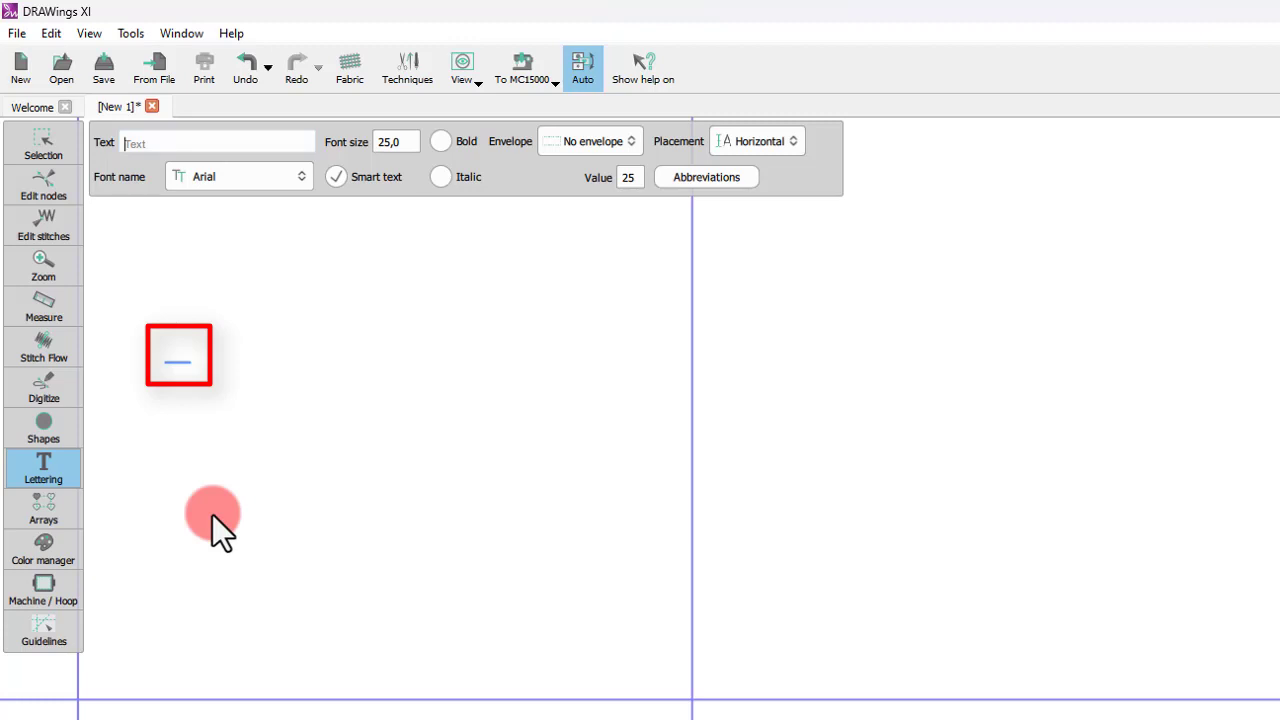
pyautogui.click(328, 361)
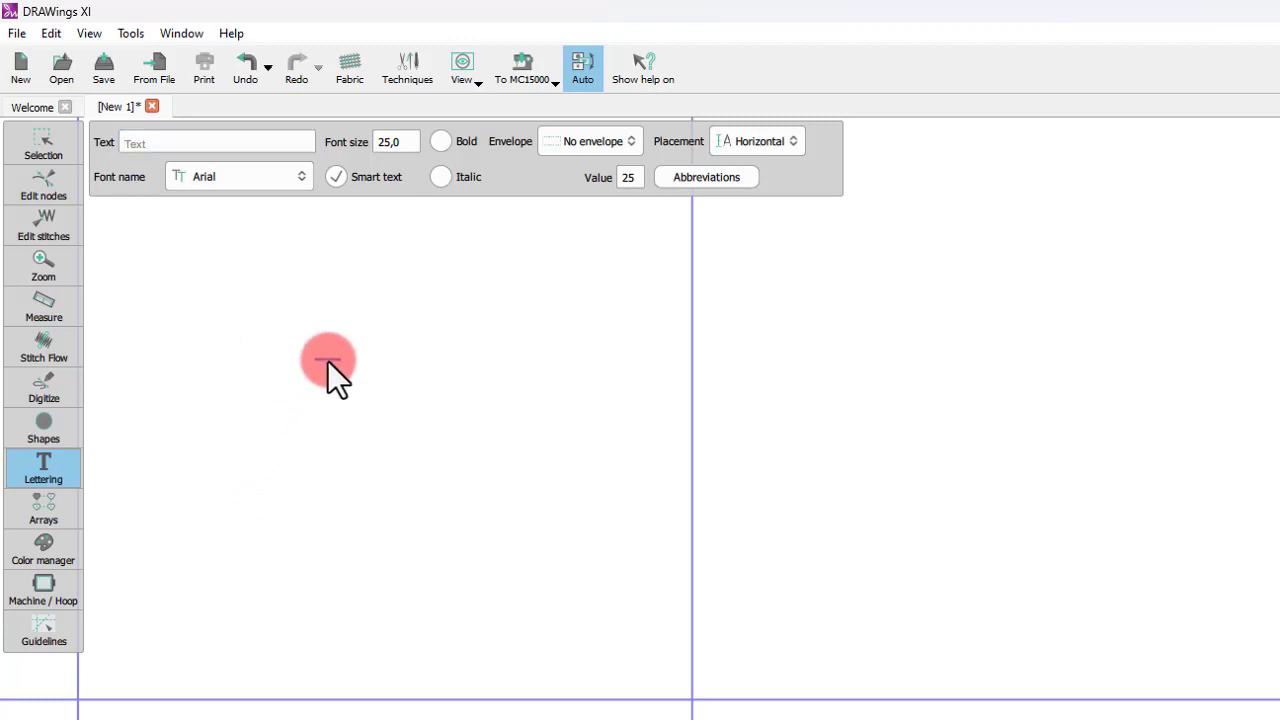
pyautogui.click(200, 519)
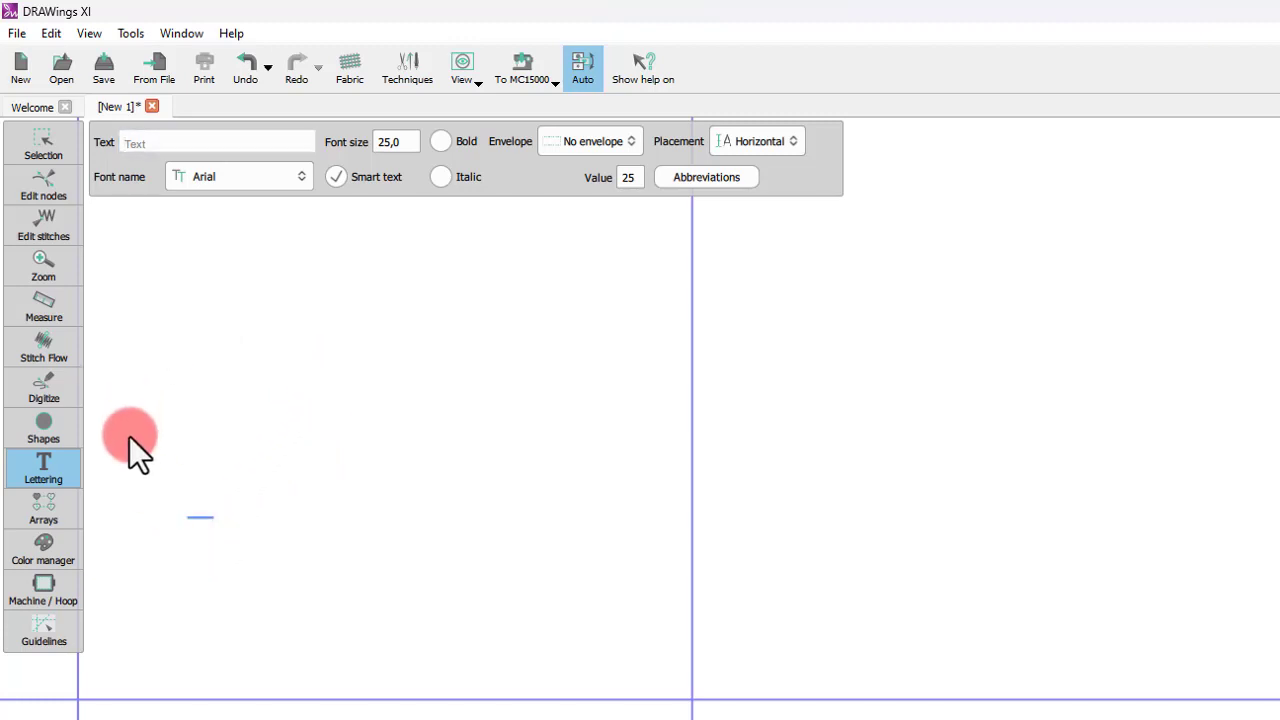
pyautogui.click(150, 416)
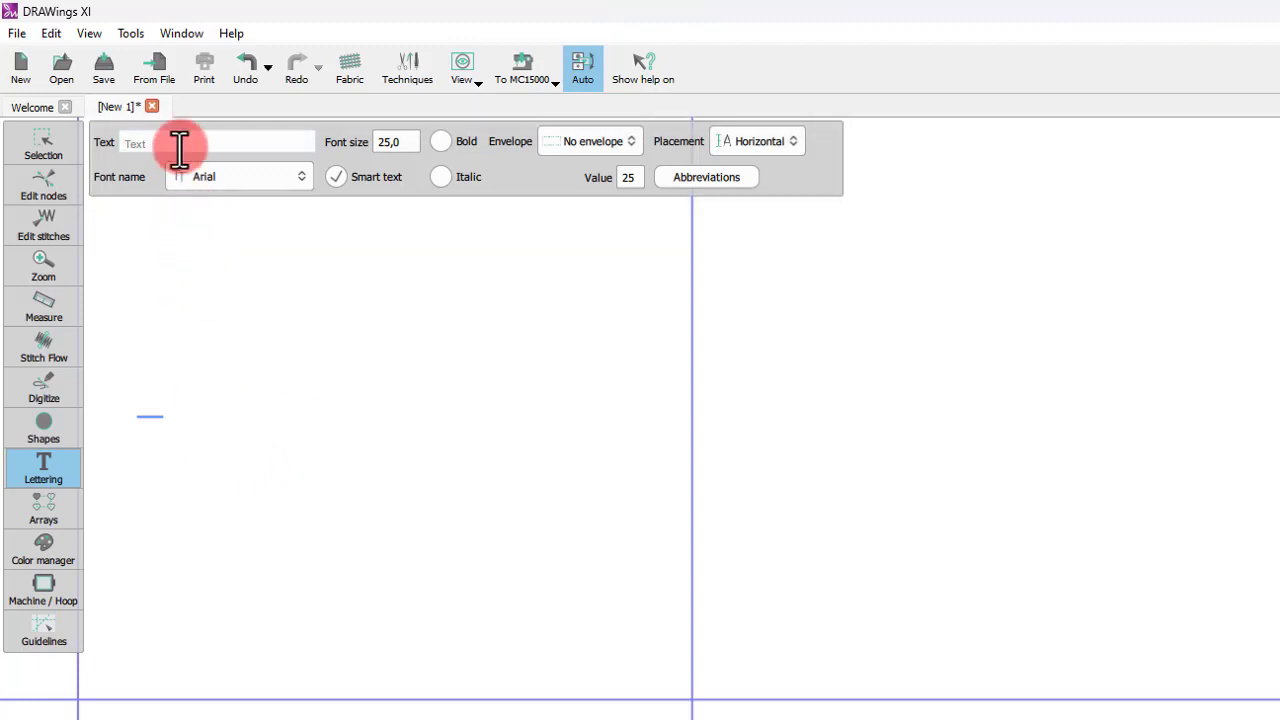
pyautogui.write('DRAW')
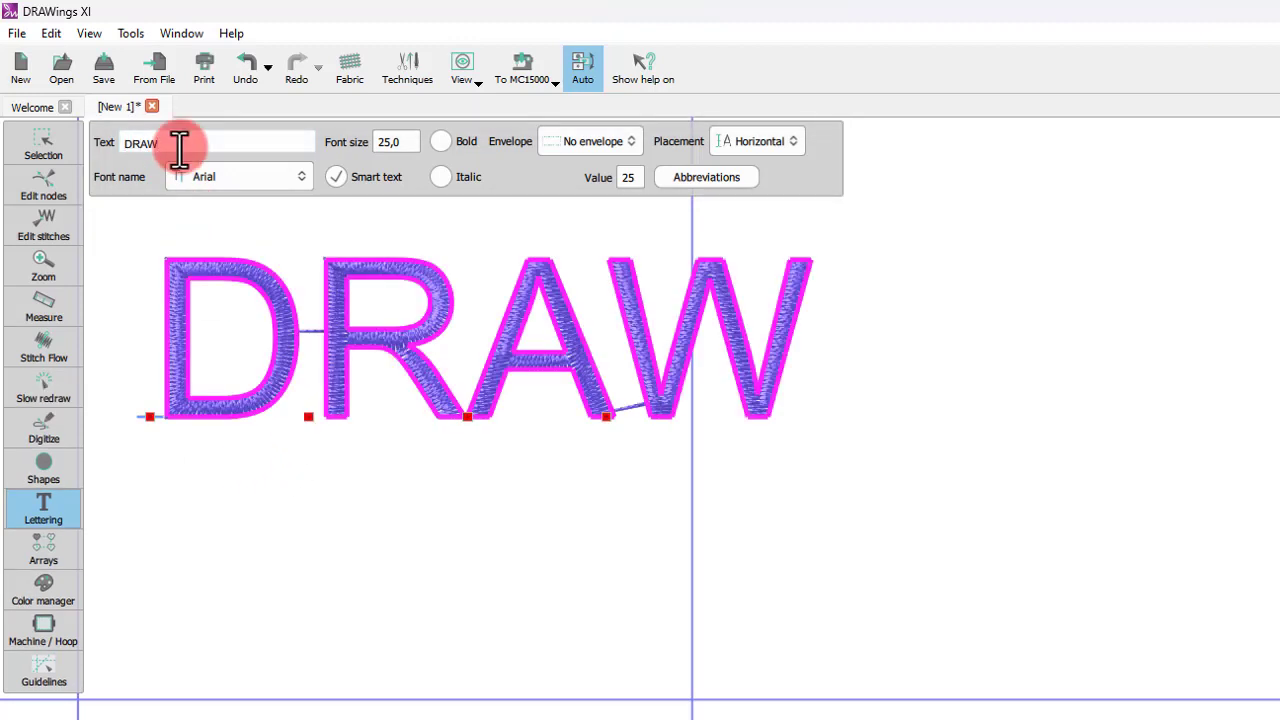
# Set the font size of the DRAW lettering to 30.
pyautogui.doubleClick(397, 143)
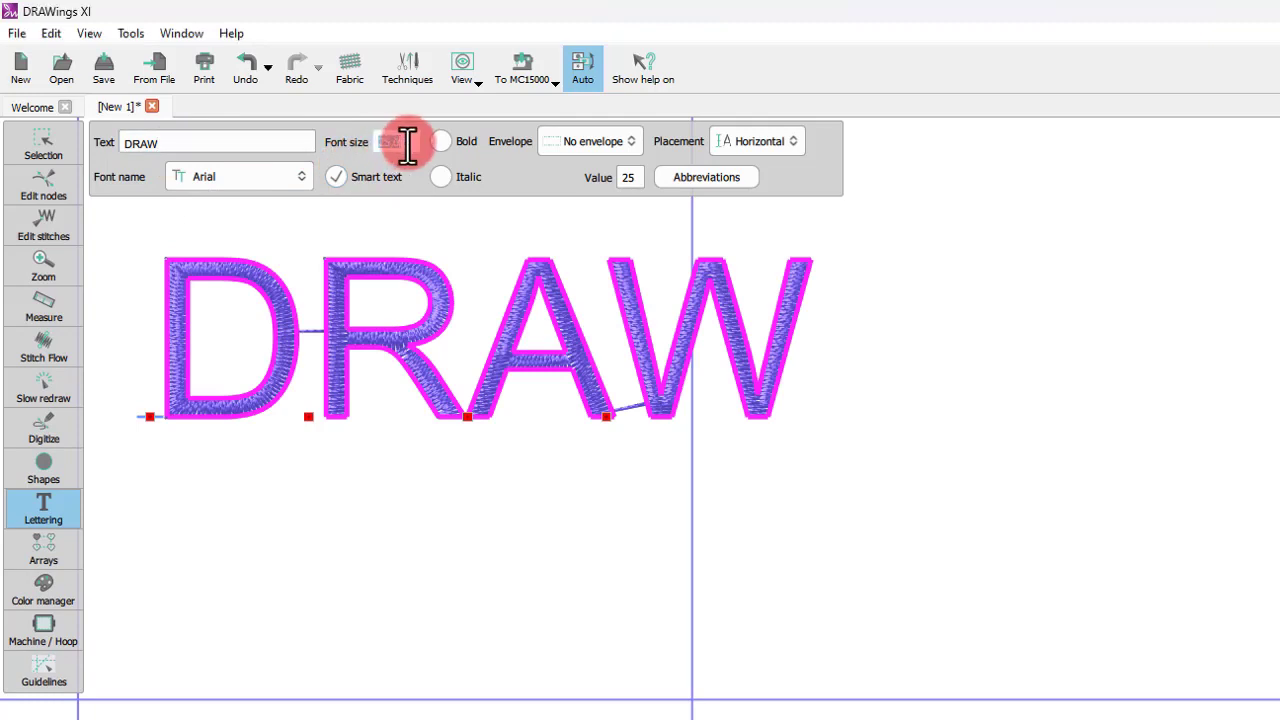
pyautogui.write('30')
pyautogui.press('Return')
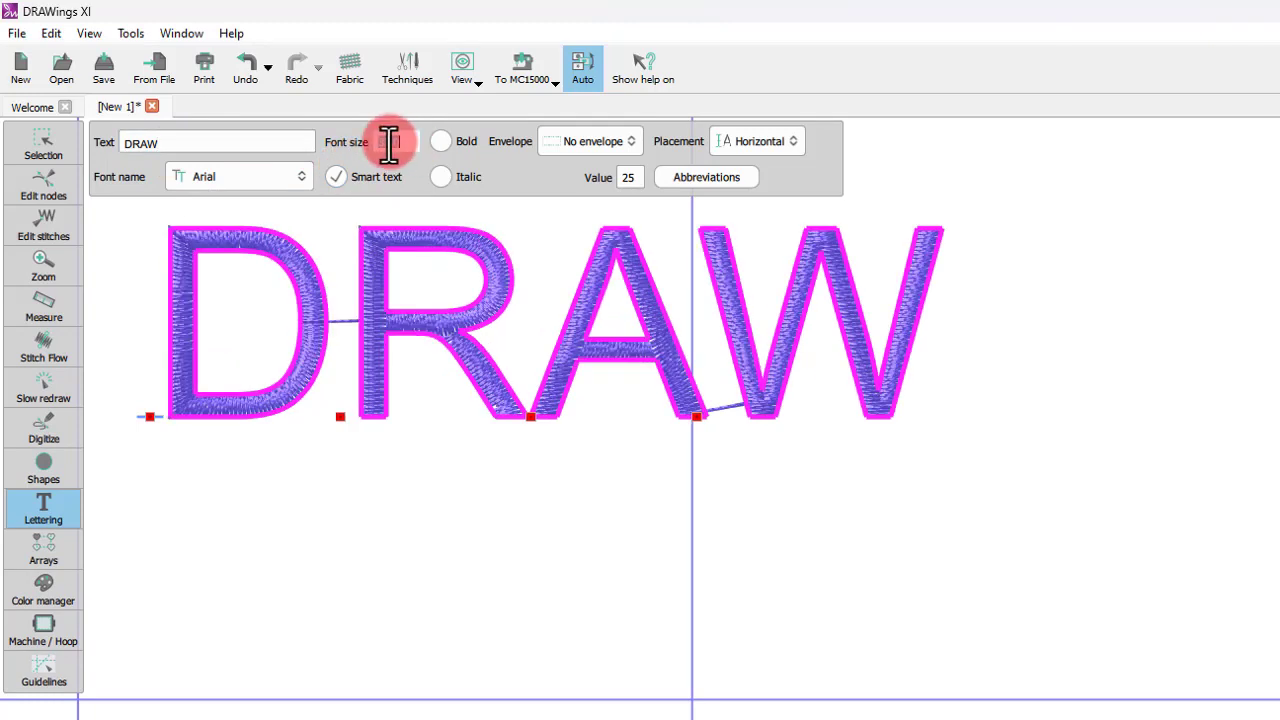
# Adjust the font size of the DRAW lettering in small increments to 26.
pyautogui.scroll(1, 389, 143)
pyautogui.scroll(-3, 389, 143)
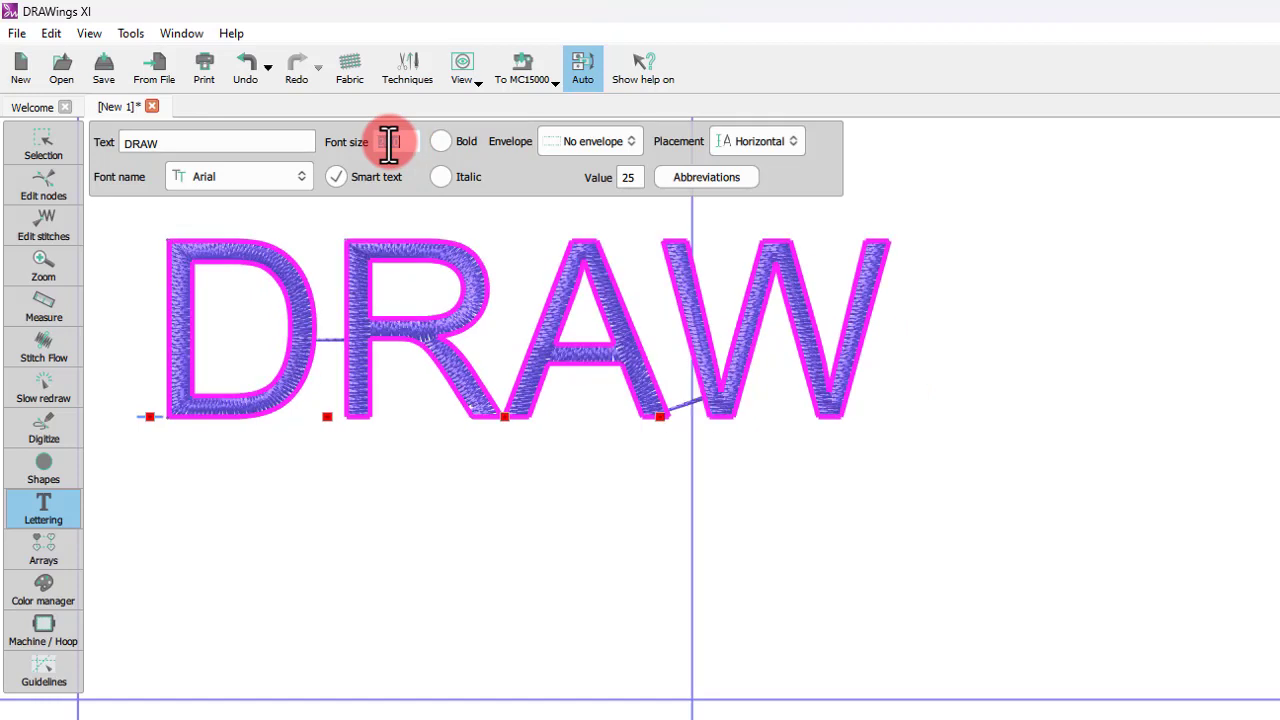
pyautogui.scroll(-4, 389, 143)
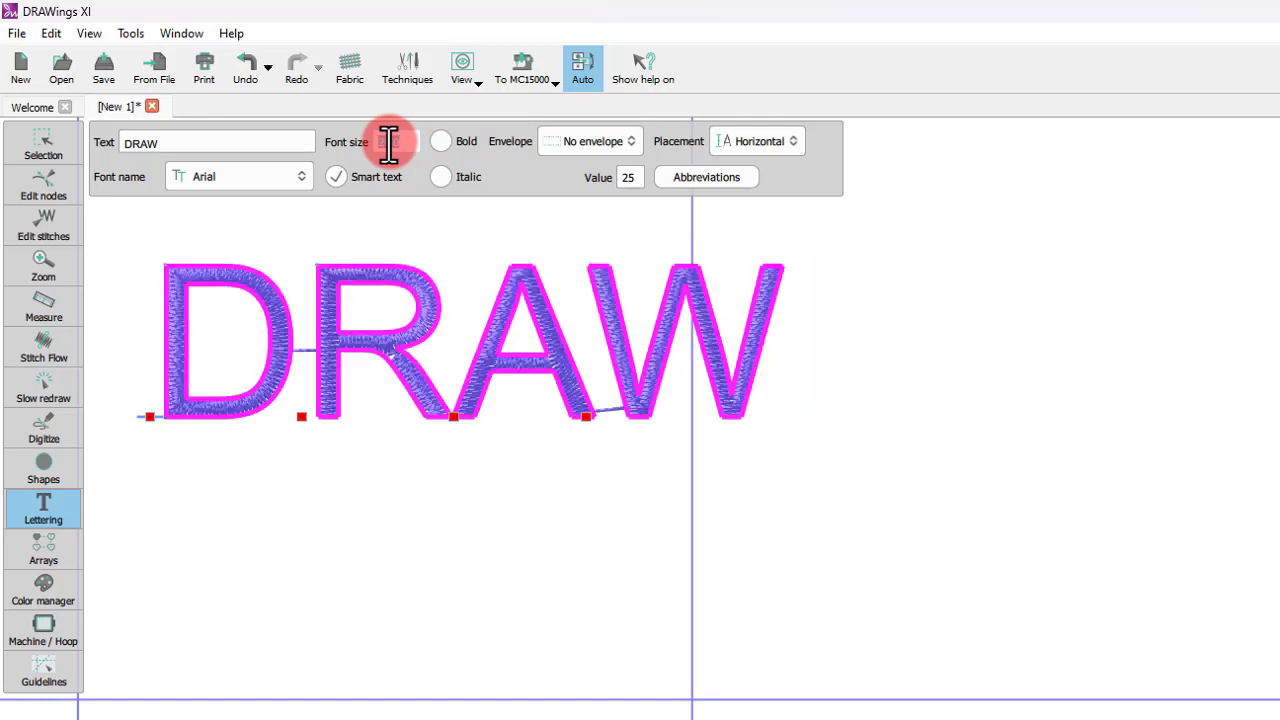
pyautogui.scroll(2, 389, 143)
pyautogui.scroll(1, 389, 143)
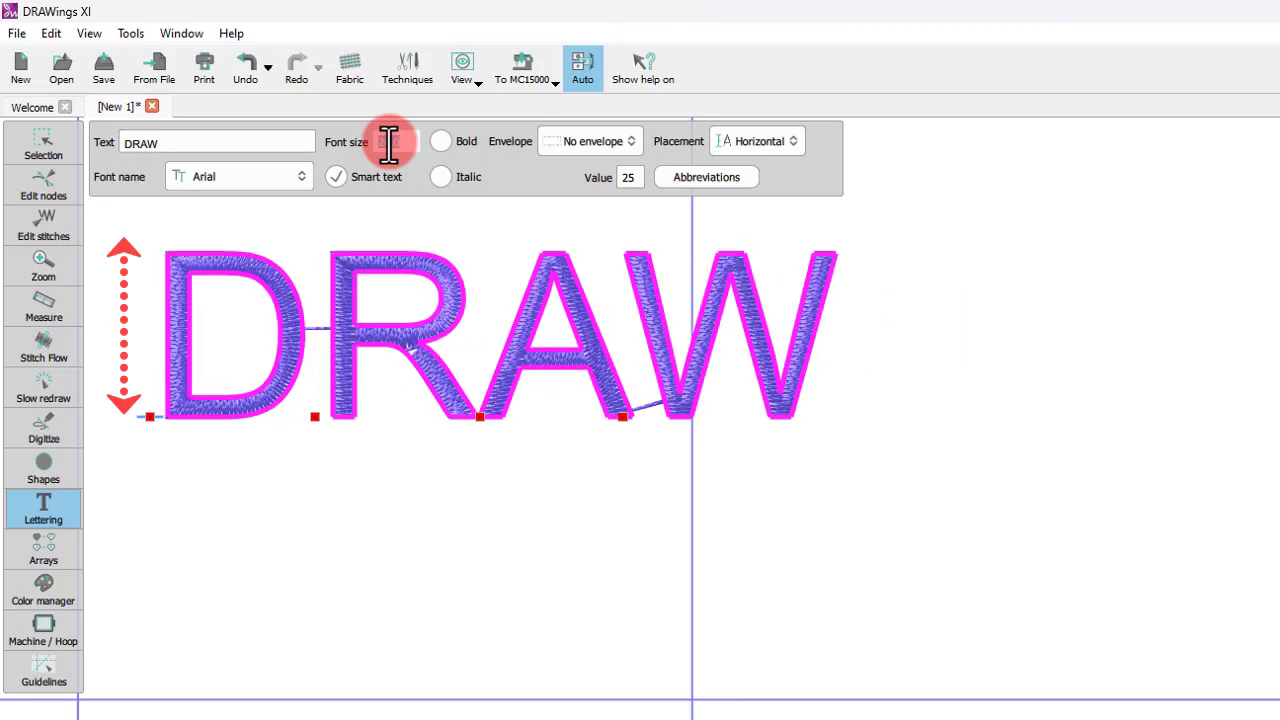
# Browse the available embroidery and TrueType fonts and try the embroidery fonts xpg027 and xpg031 on the DRAW lettering.
pyautogui.click(234, 186)
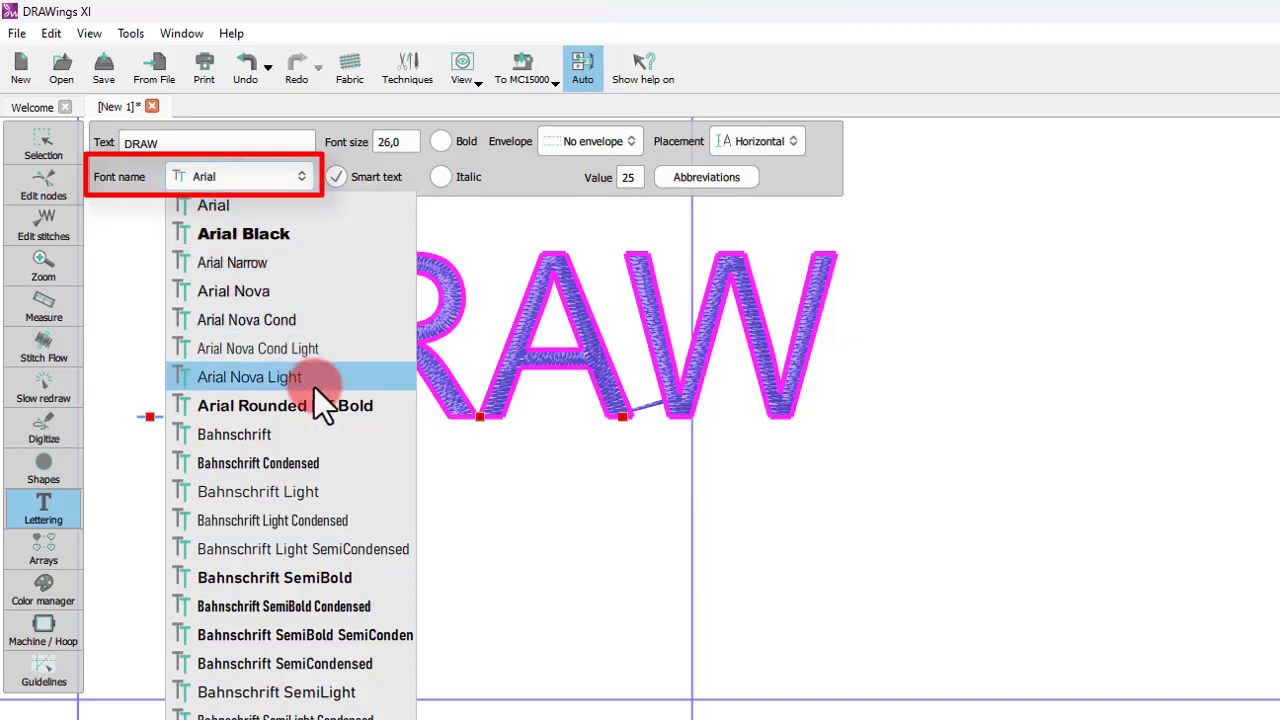
pyautogui.scroll(1, 314, 387)
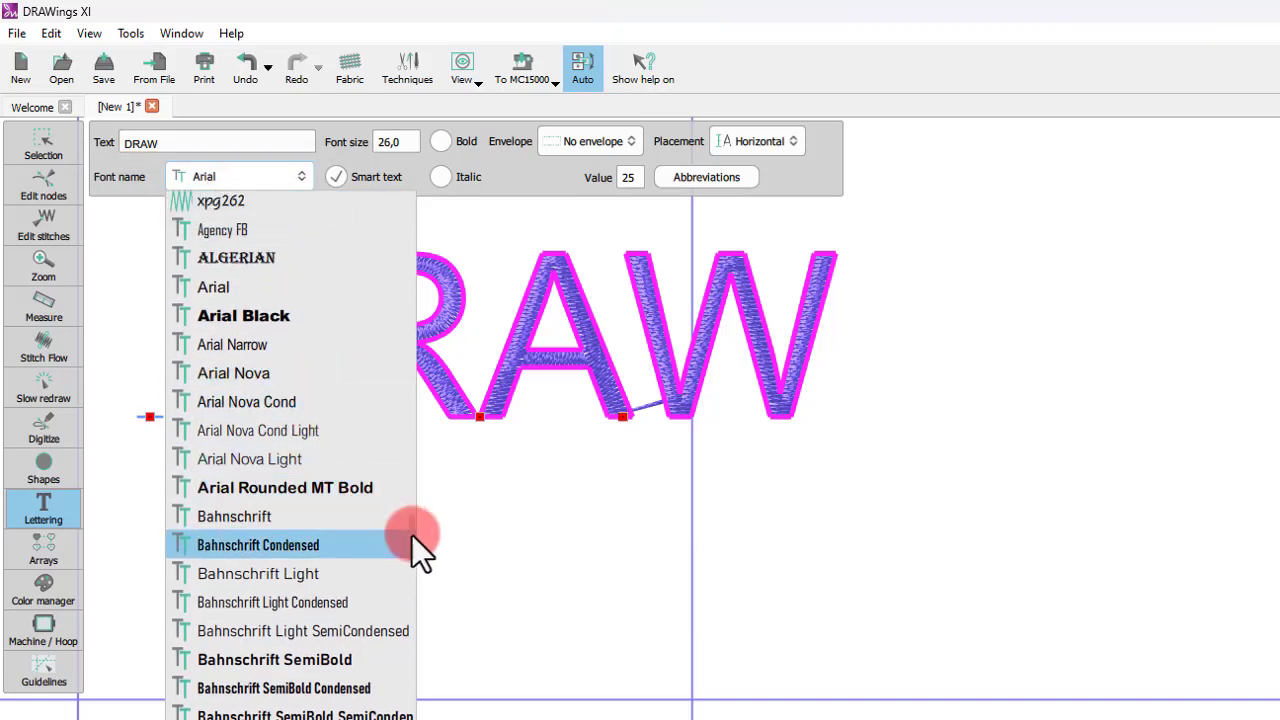
pyautogui.moveTo(412, 535); pyautogui.dragTo(402, 235)
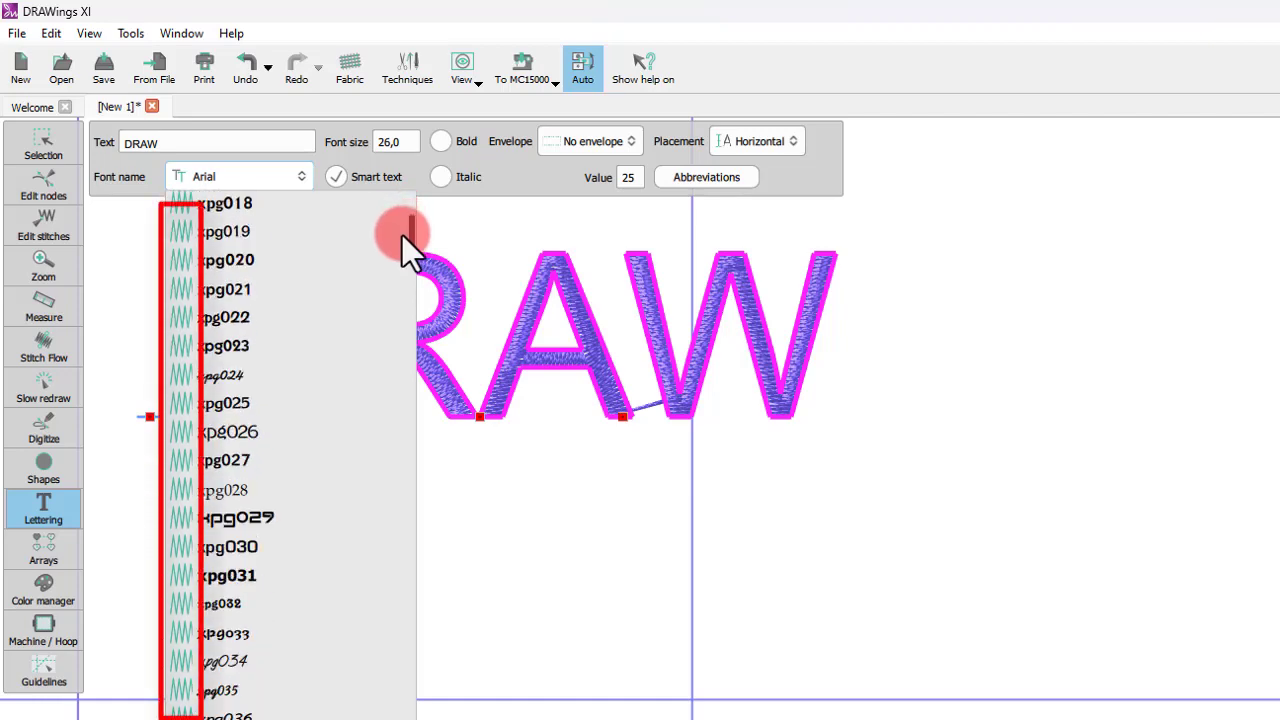
pyautogui.moveTo(402, 235); pyautogui.dragTo(379, 535)
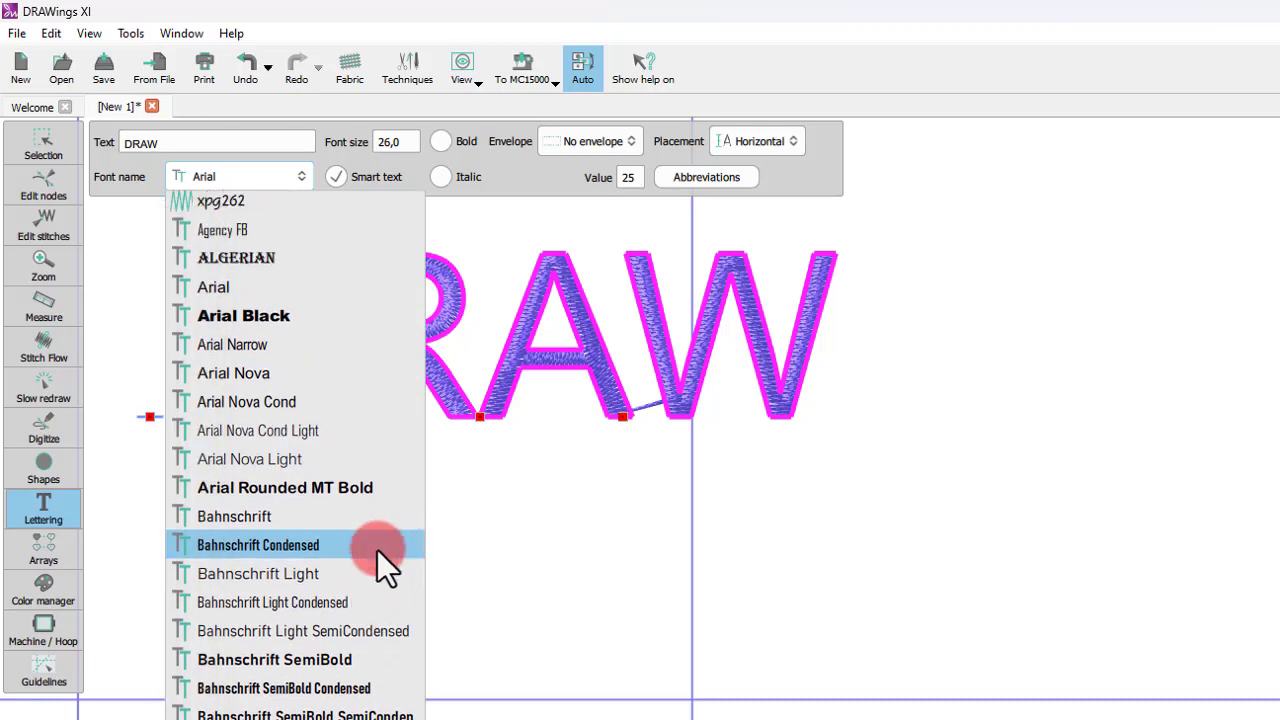
pyautogui.moveTo(418, 544); pyautogui.dragTo(427, 251)
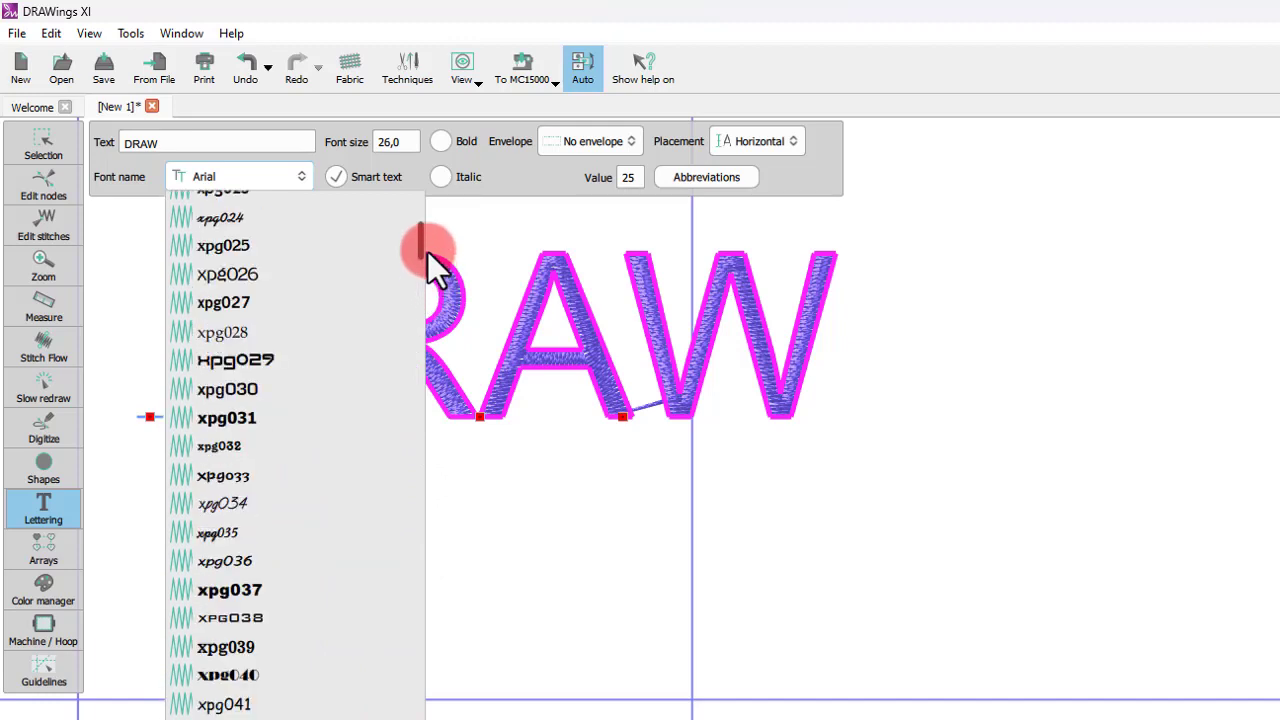
pyautogui.click(262, 312)
pyautogui.click(289, 193)
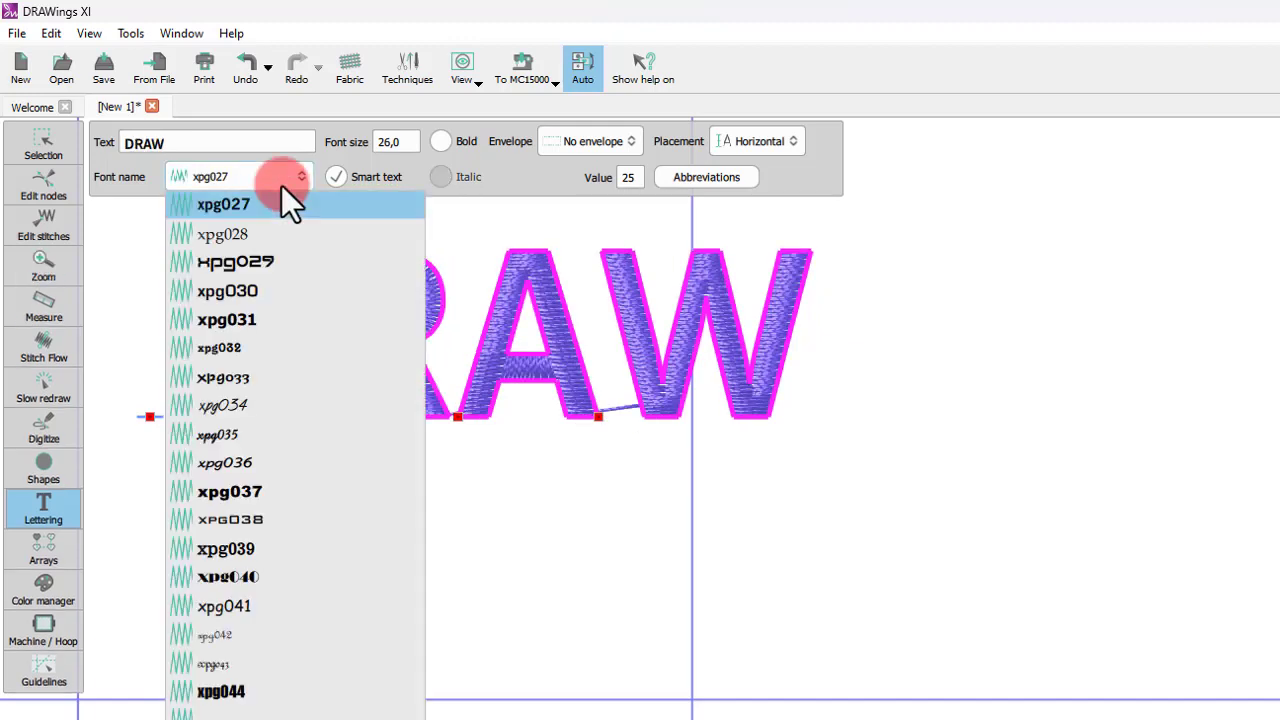
pyautogui.click(229, 323)
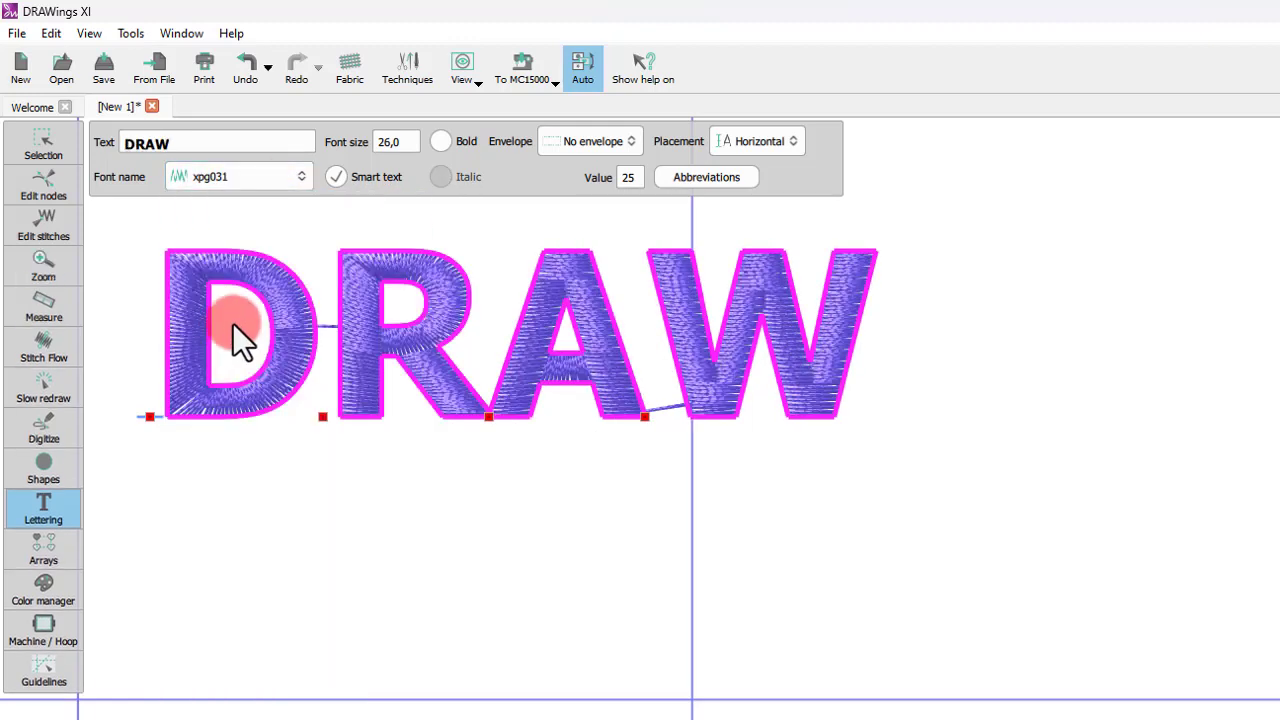
# Change the font of the DRAW lettering to the TrueType font Arial Rounded MT Bold.
pyautogui.click(279, 180)
pyautogui.scroll(-2, 302, 324)
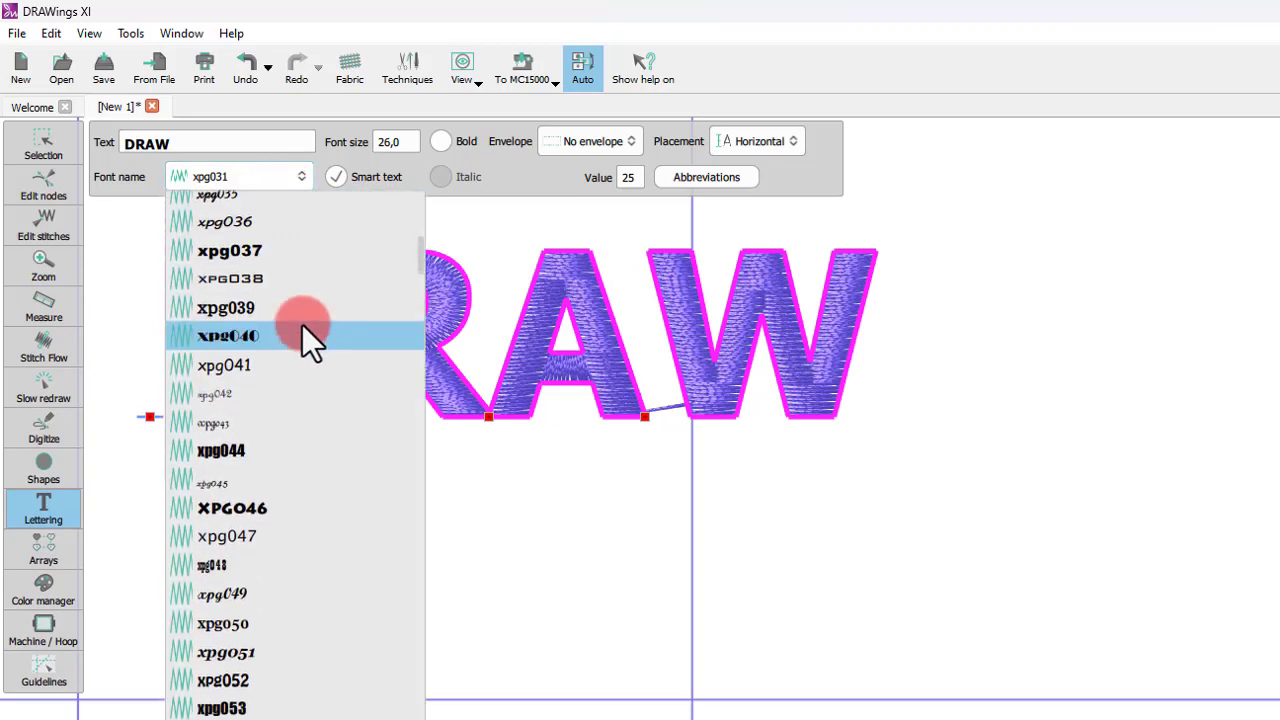
pyautogui.moveTo(421, 265); pyautogui.dragTo(408, 552)
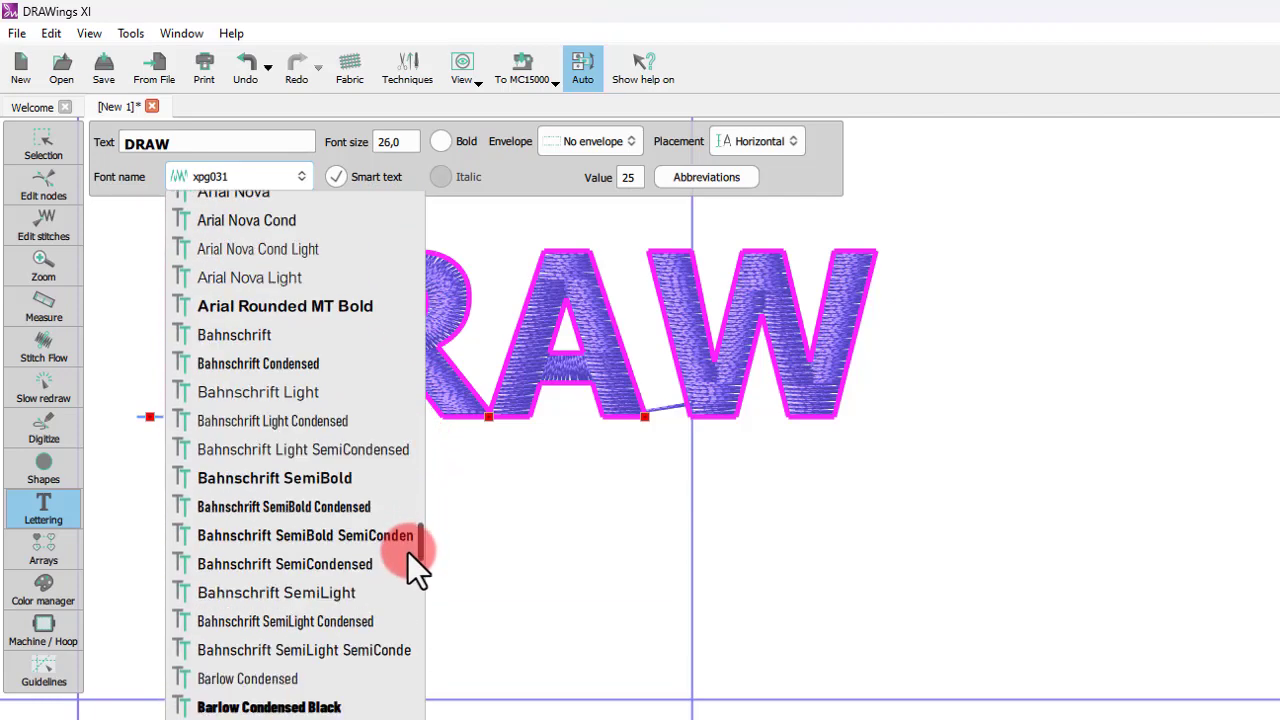
pyautogui.click(268, 304)
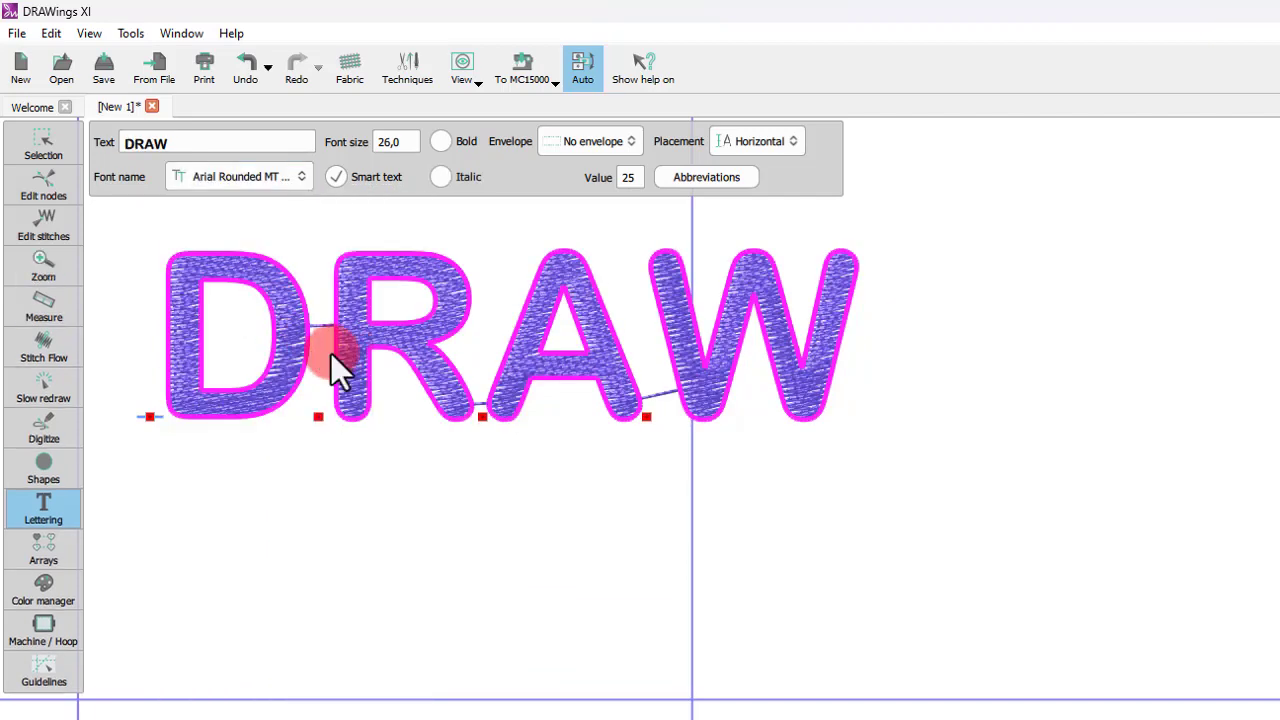
# Change the font of the DRAW lettering to Berlin Sans FB Demi.
pyautogui.click(298, 172)
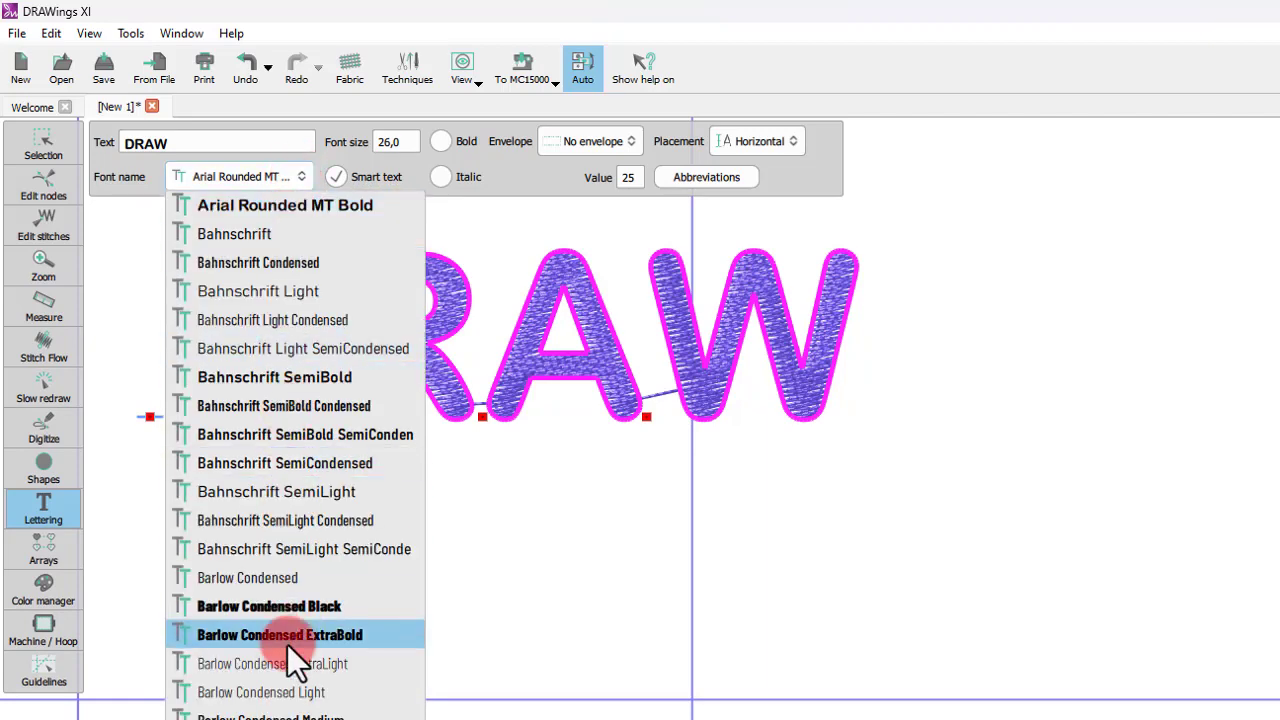
pyautogui.click(287, 644)
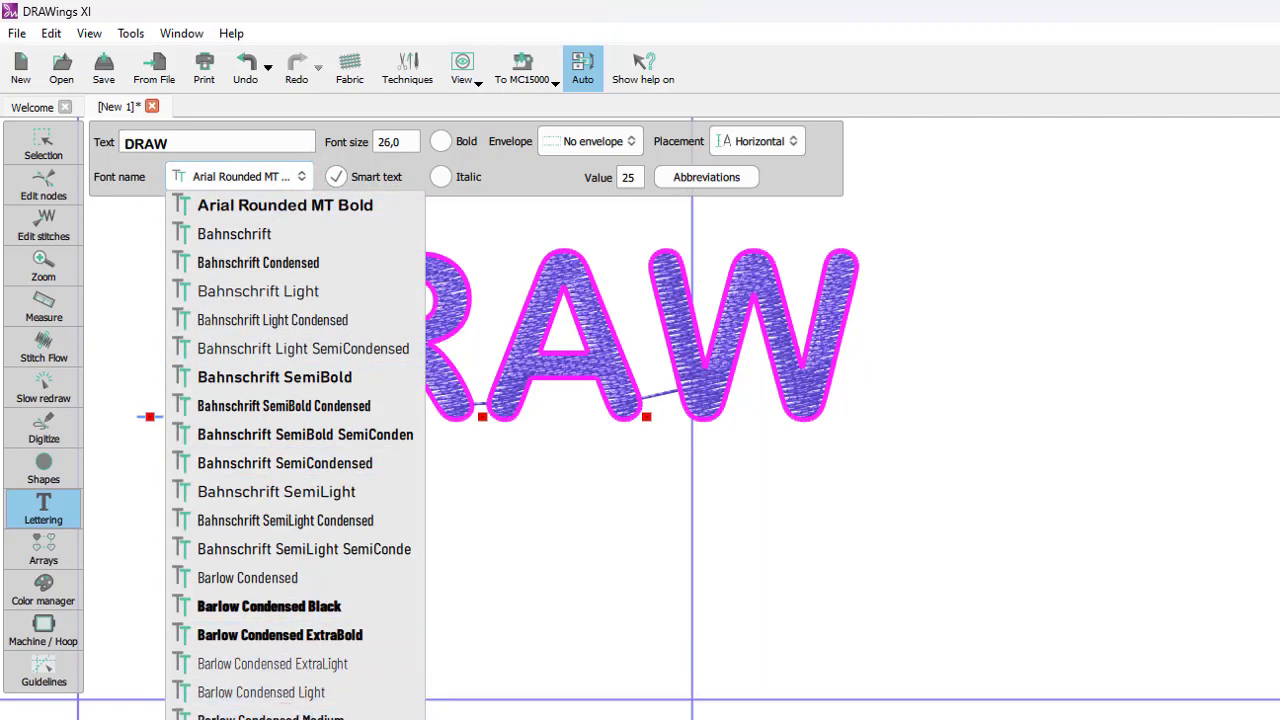
pyautogui.click(287, 719)
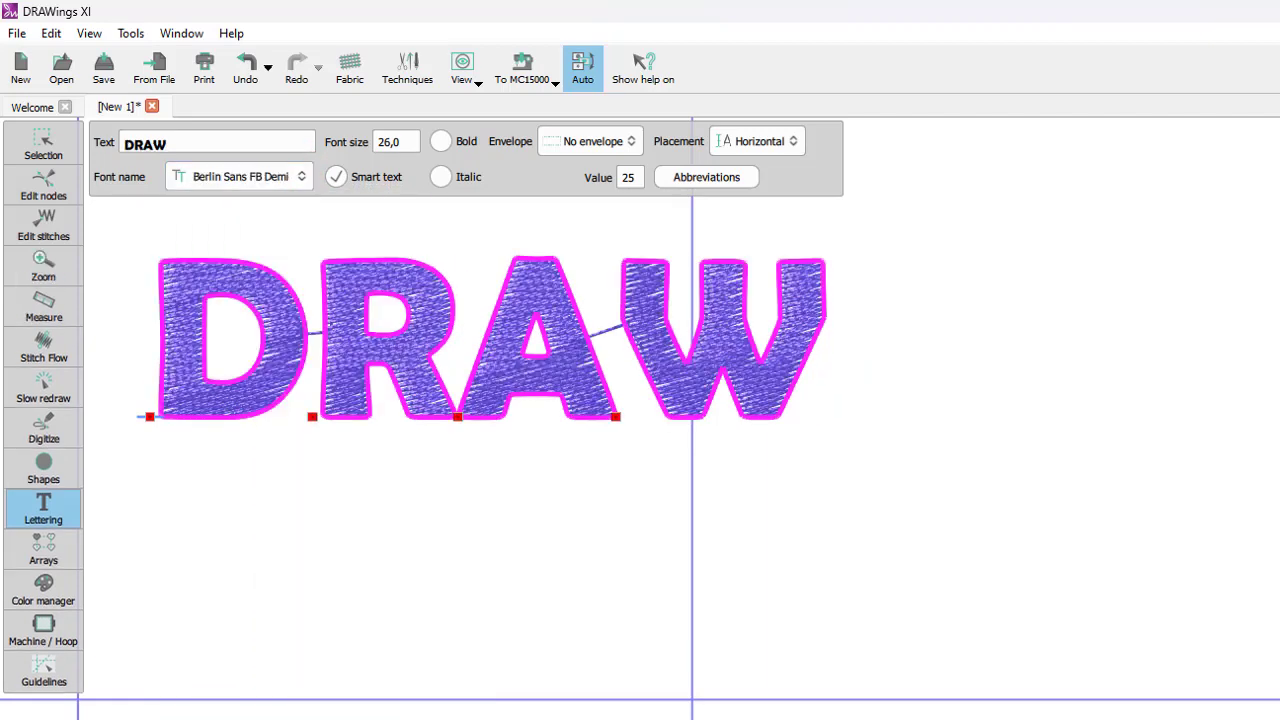
# Change the font of the DRAW lettering to Britannic Bold.
pyautogui.click(299, 166)
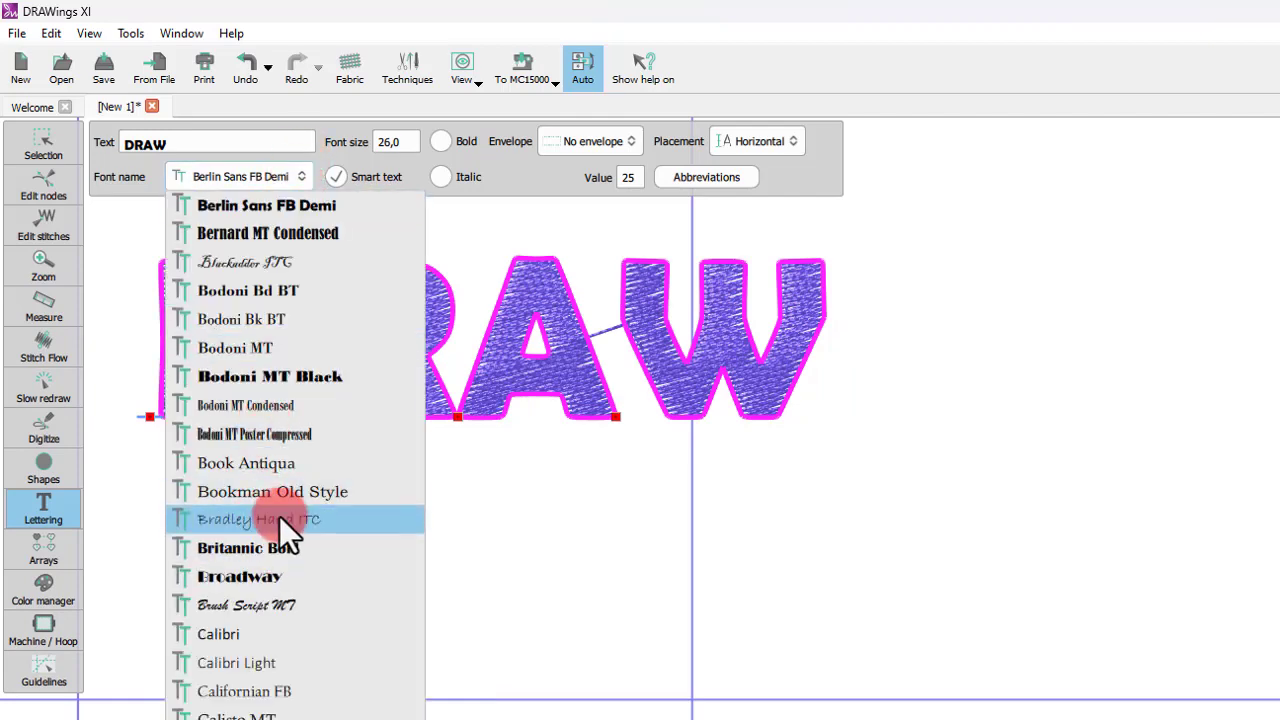
pyautogui.click(276, 593)
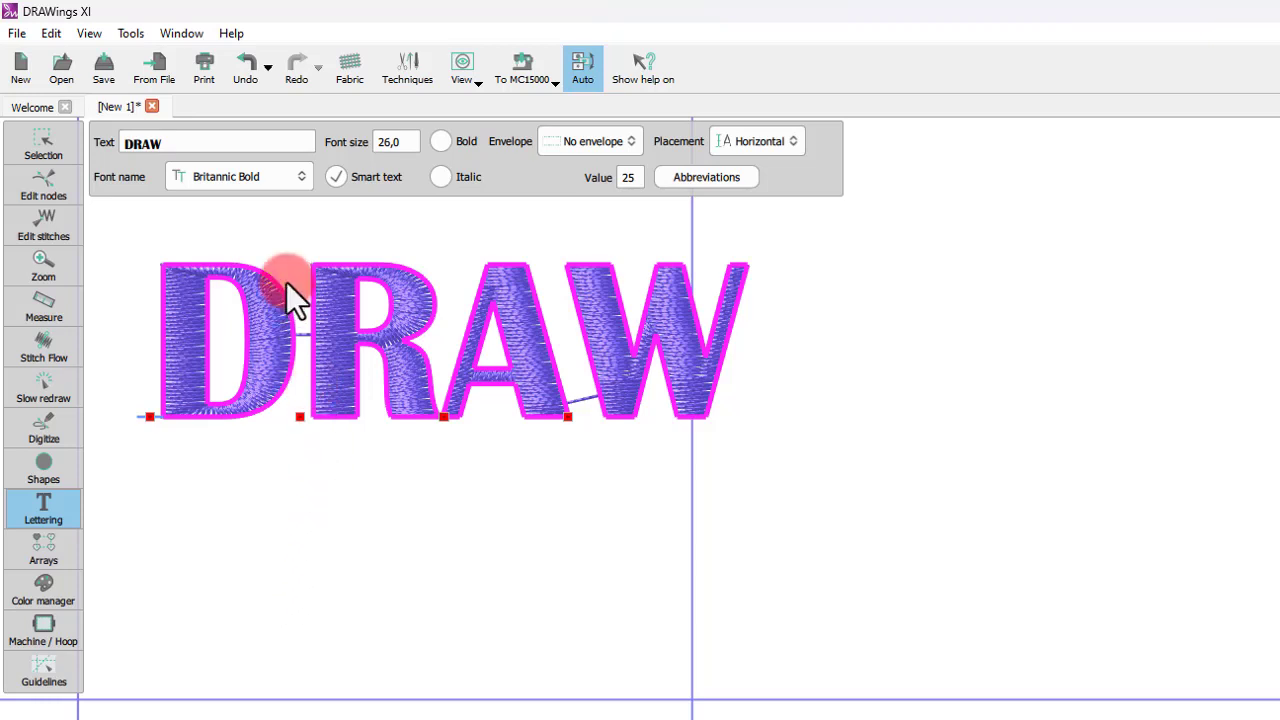
pyautogui.click(250, 176)
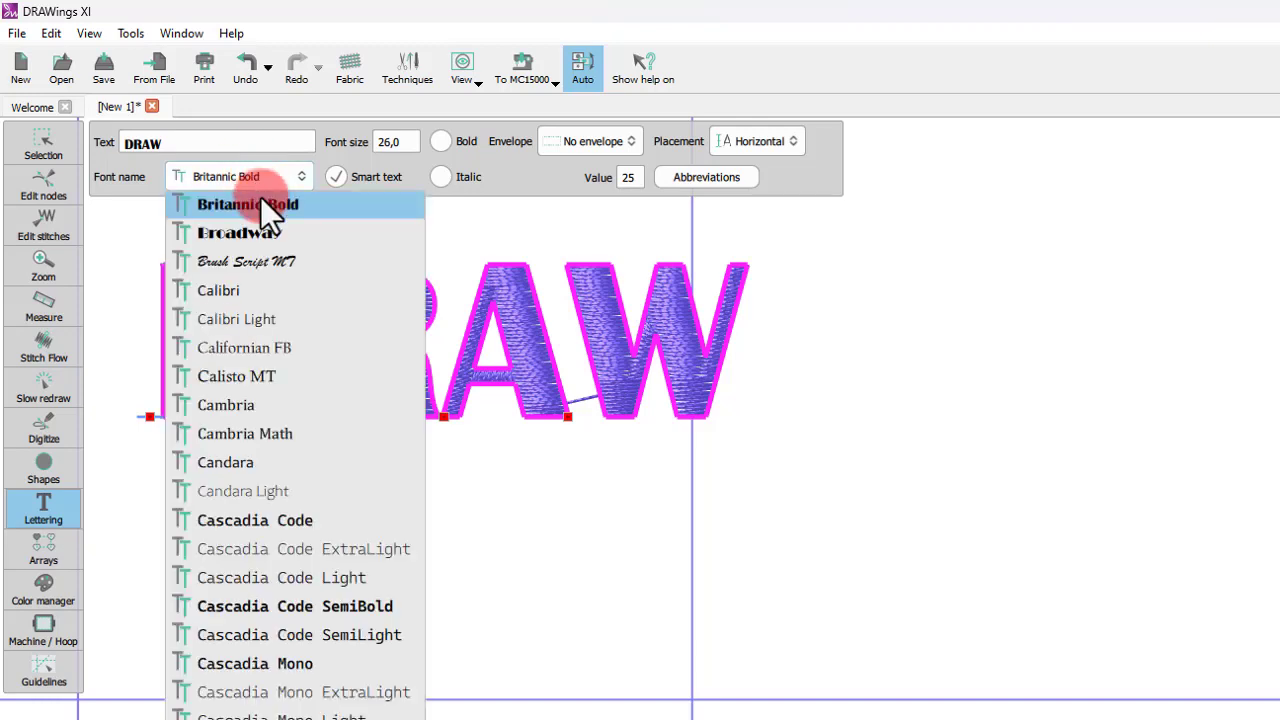
pyautogui.click(260, 196)
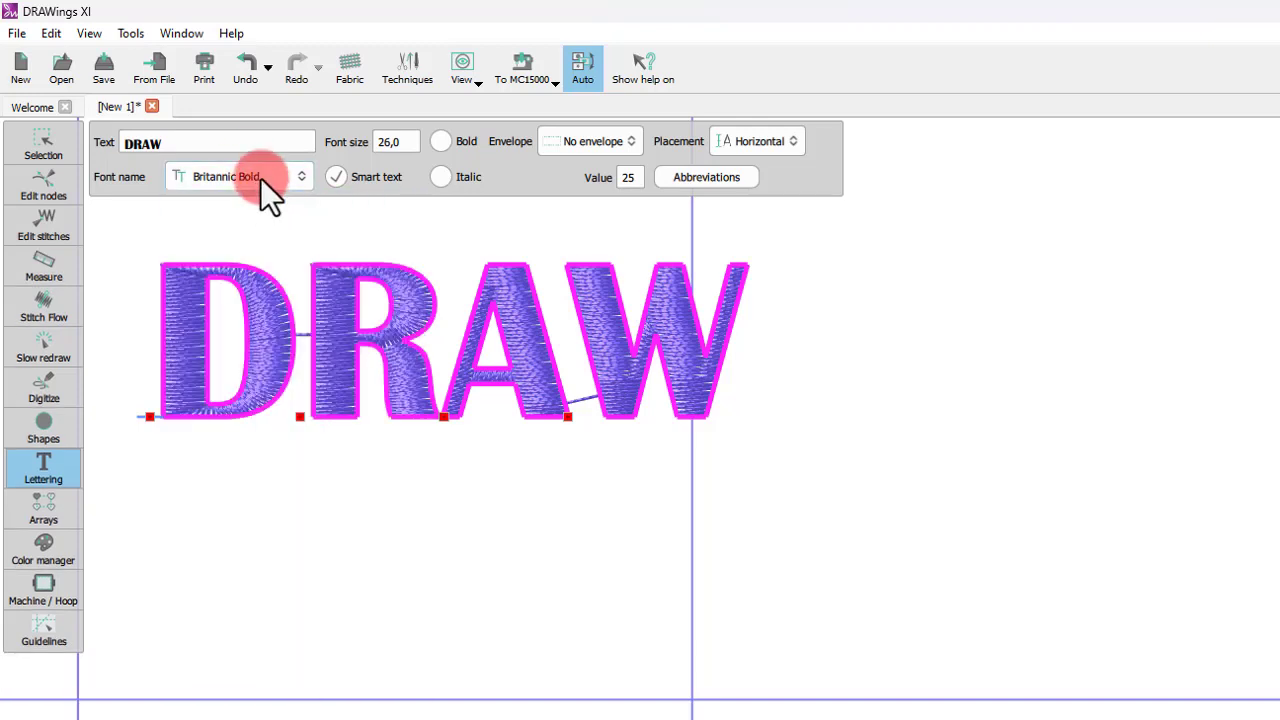
# Step through neighbouring fonts such as Broadway, Bradley Hand ITC and Bodoni Bd BT on the DRAW lettering, ending with Bodoni MT Black.
pyautogui.scroll(-1, 260, 178)
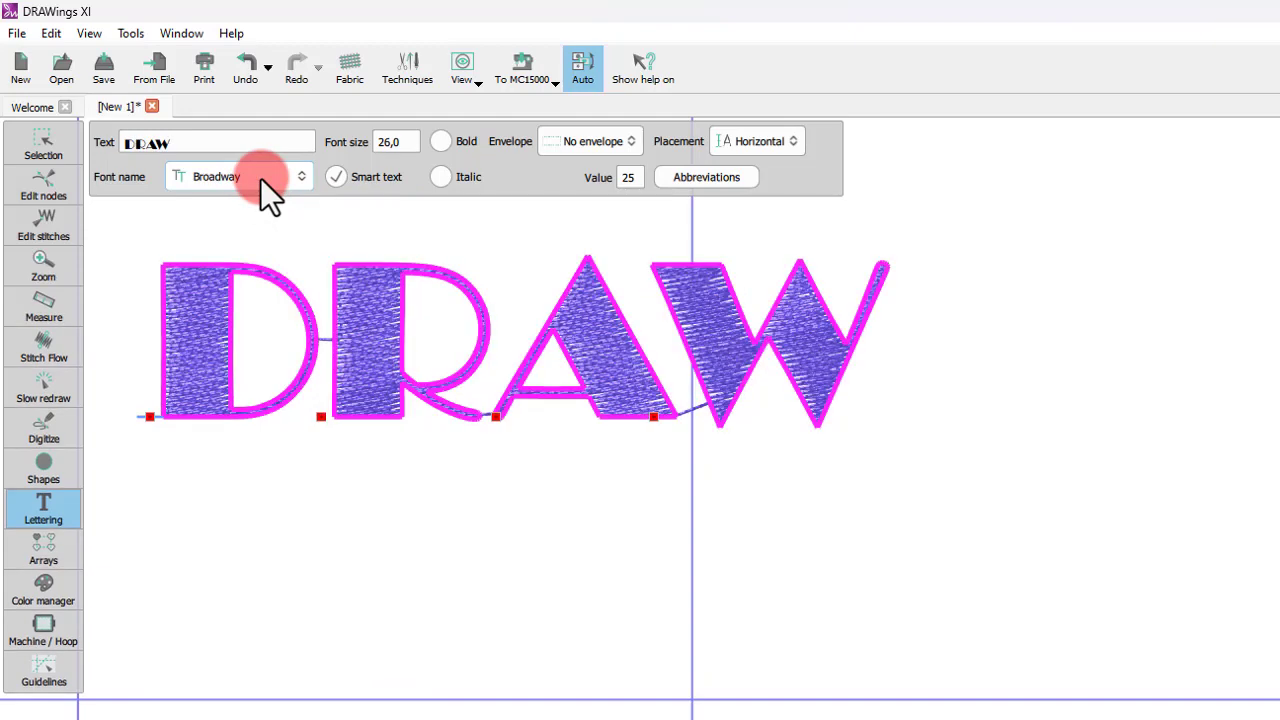
pyautogui.scroll(1, 260, 178)
pyautogui.press('Down')
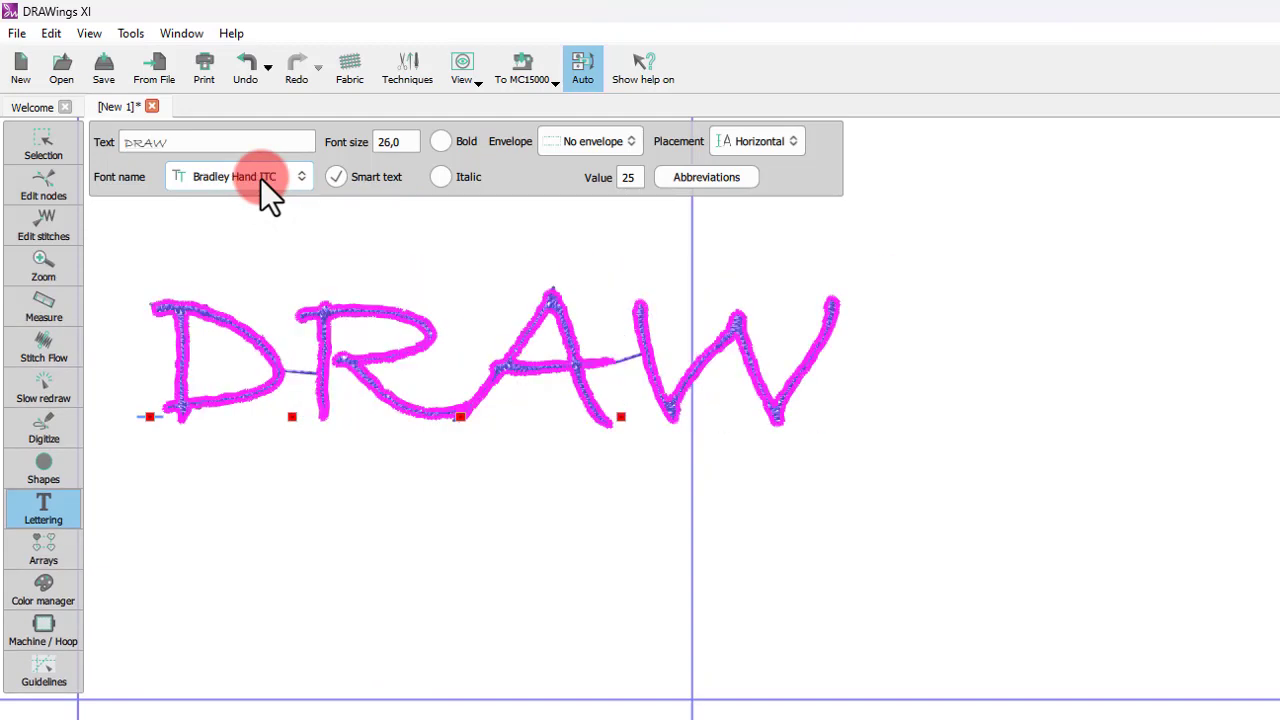
pyautogui.press('Up')
pyautogui.press('Up')
pyautogui.press('Up')
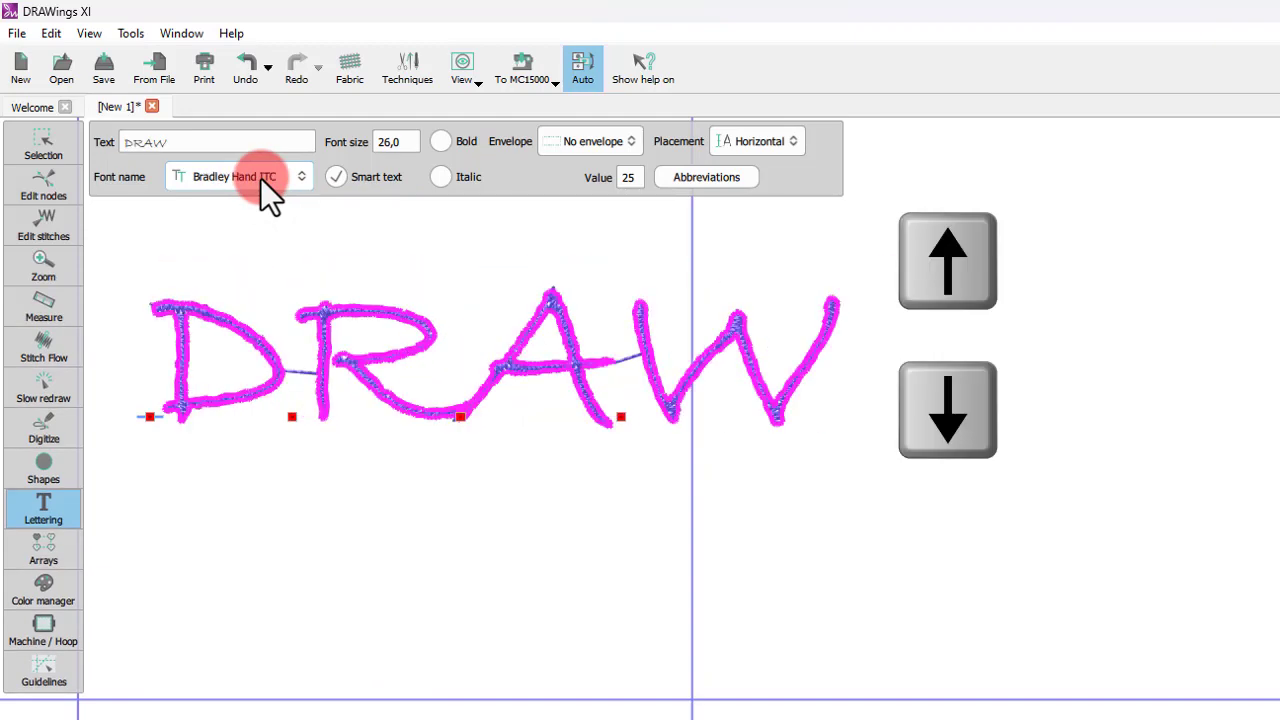
pyautogui.press('Up')
pyautogui.press('Up')
pyautogui.press('Up')
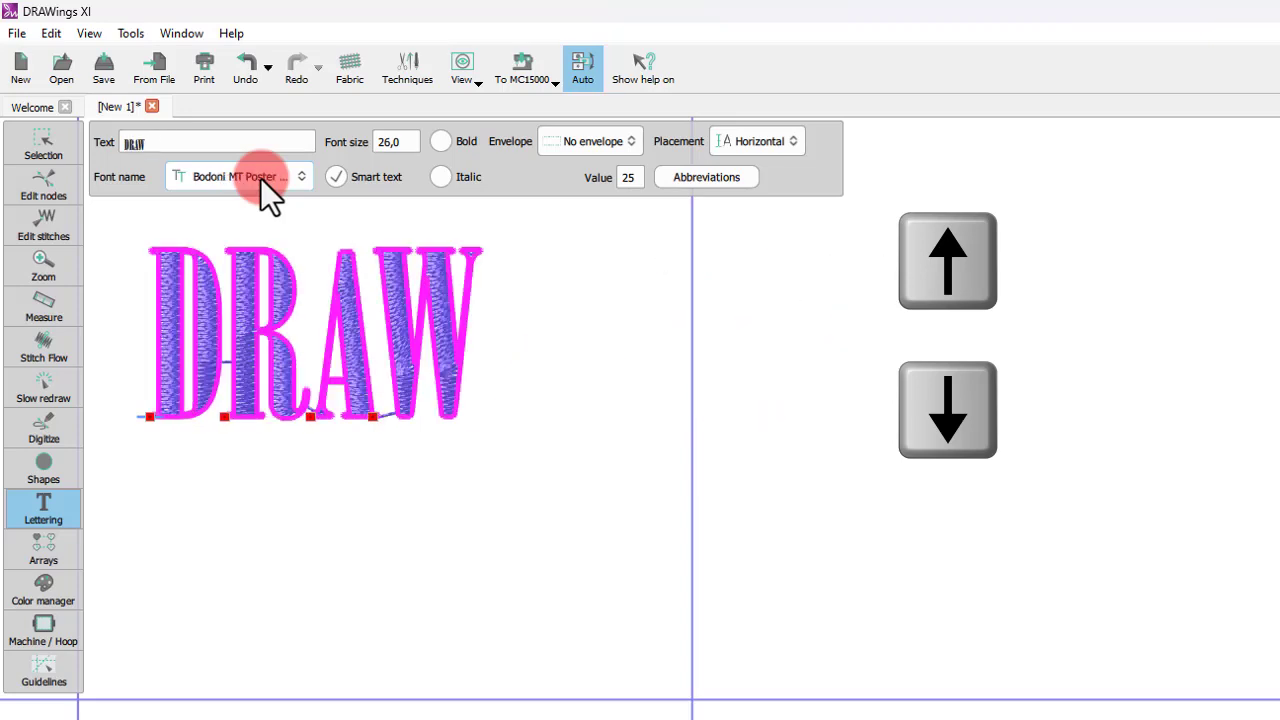
pyautogui.press('Up')
pyautogui.press('Up')
pyautogui.press('Up')
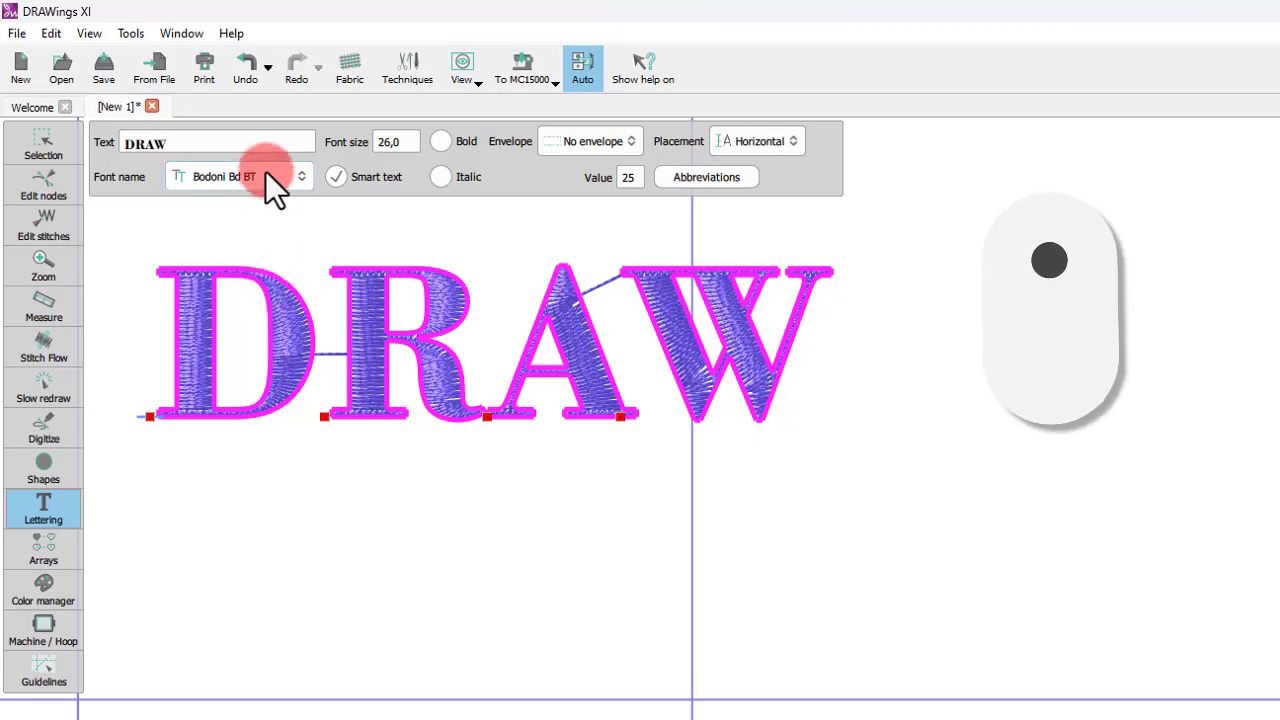
pyautogui.scroll(-1, 266, 172)
pyautogui.scroll(-4, 265, 171)
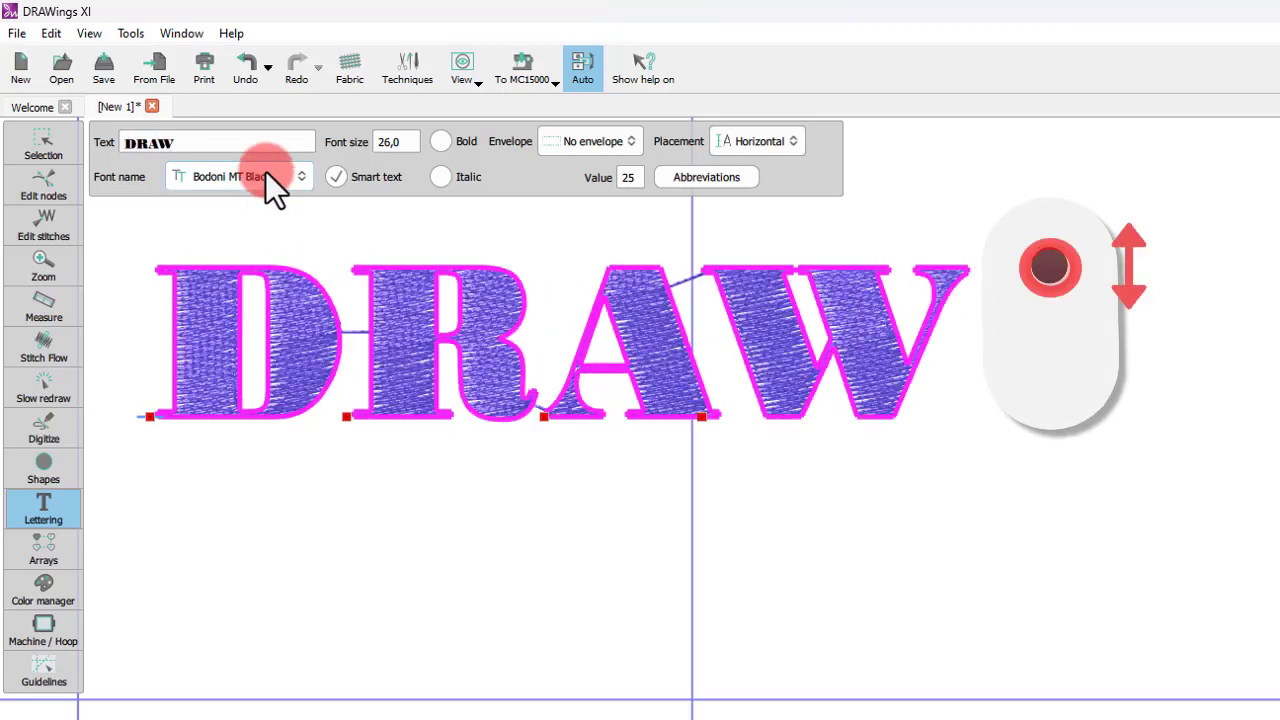
# Step the DRAW lettering through further fonts such as Bookman Old Style, Calibri Light, Cambria and Candara Light, ending with CentSchbkCyrill BT.
pyautogui.scroll(-4, 265, 171)
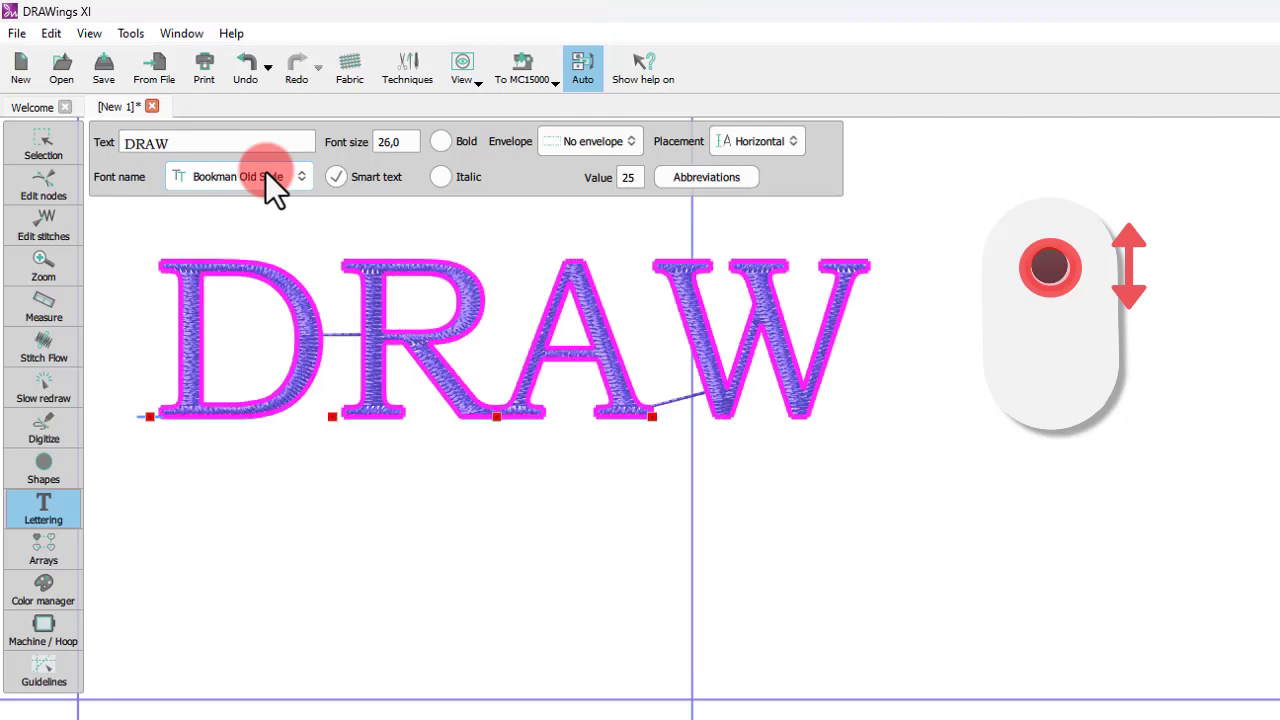
pyautogui.scroll(-5, 265, 171)
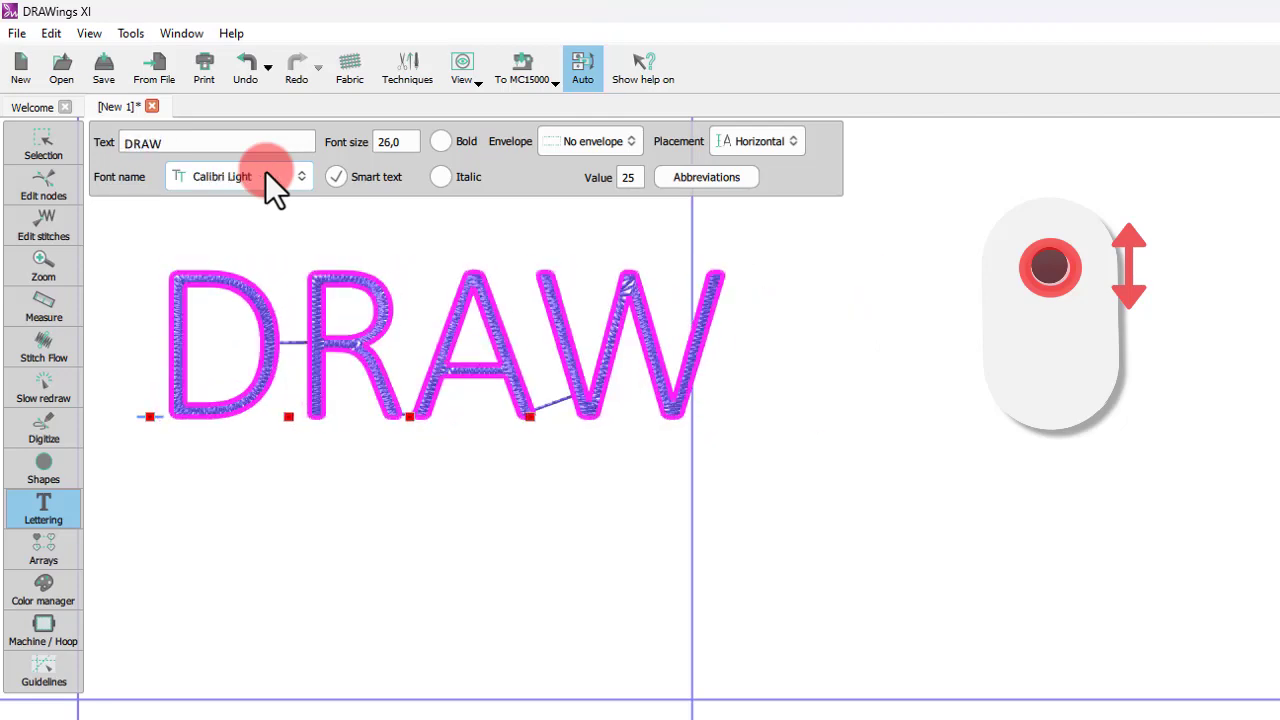
pyautogui.scroll(-2, 265, 171)
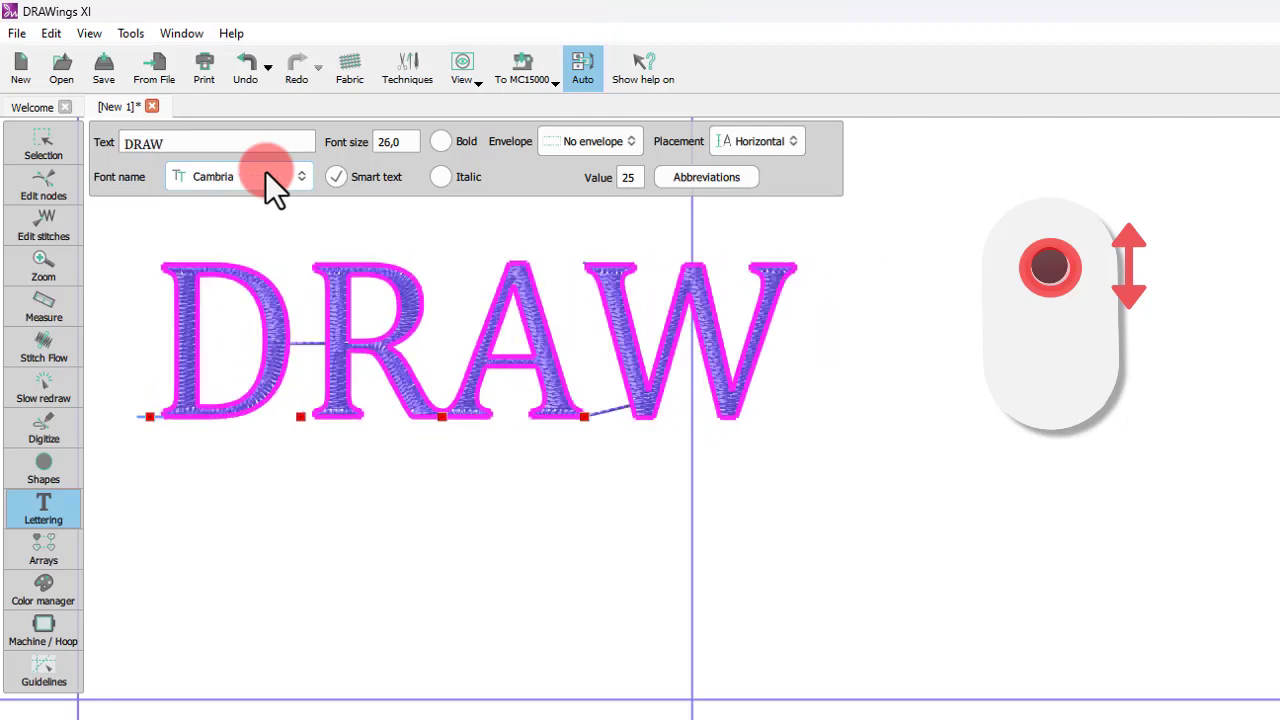
pyautogui.scroll(-3, 265, 171)
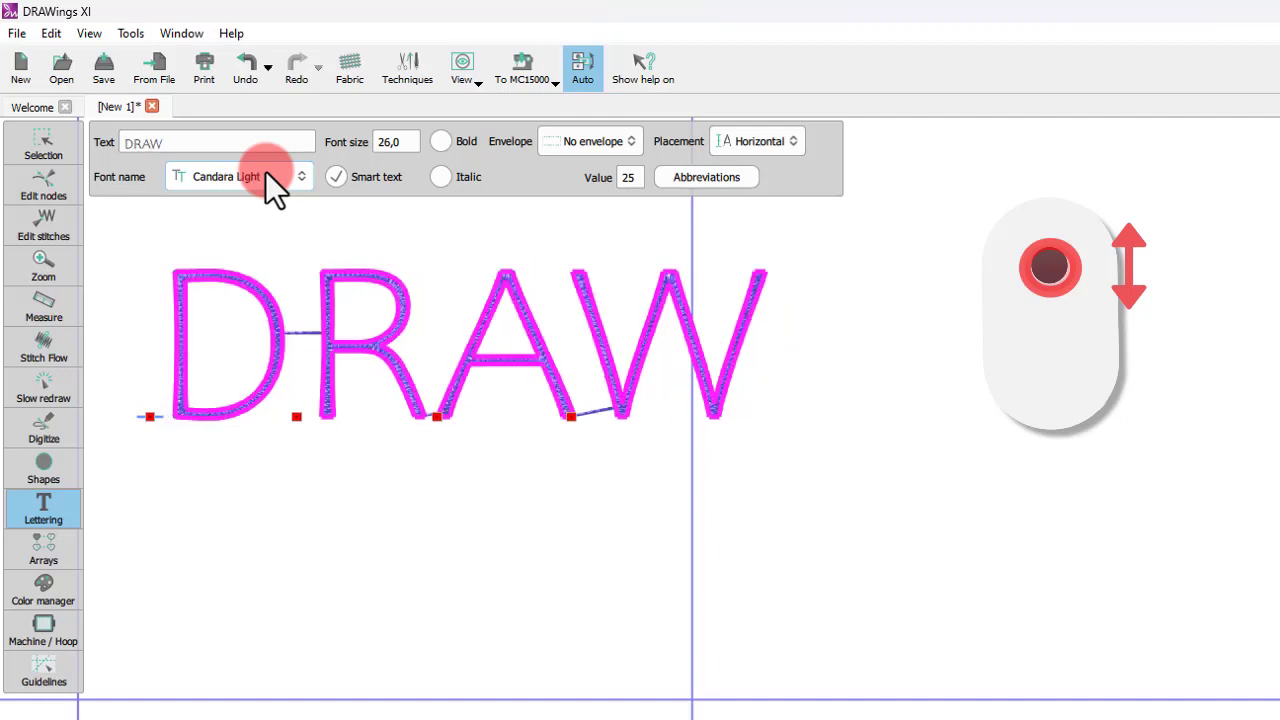
pyautogui.scroll(-1, 265, 171)
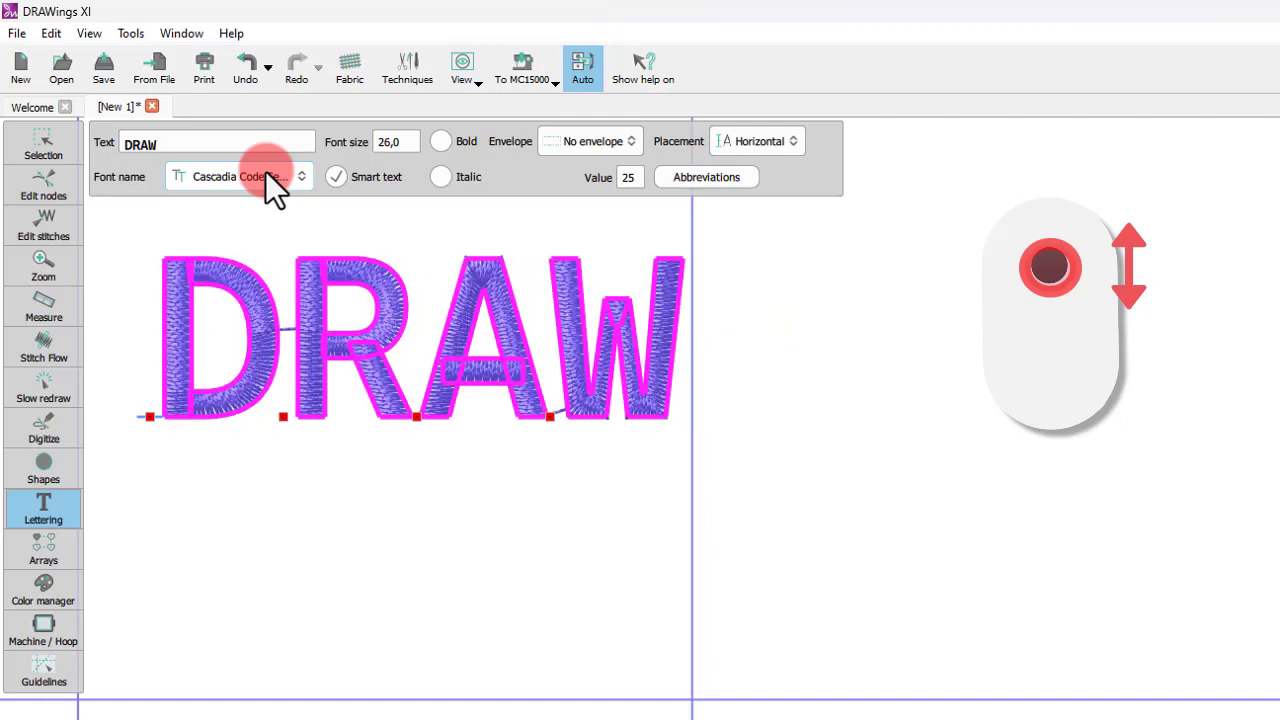
pyautogui.scroll(-1, 265, 171)
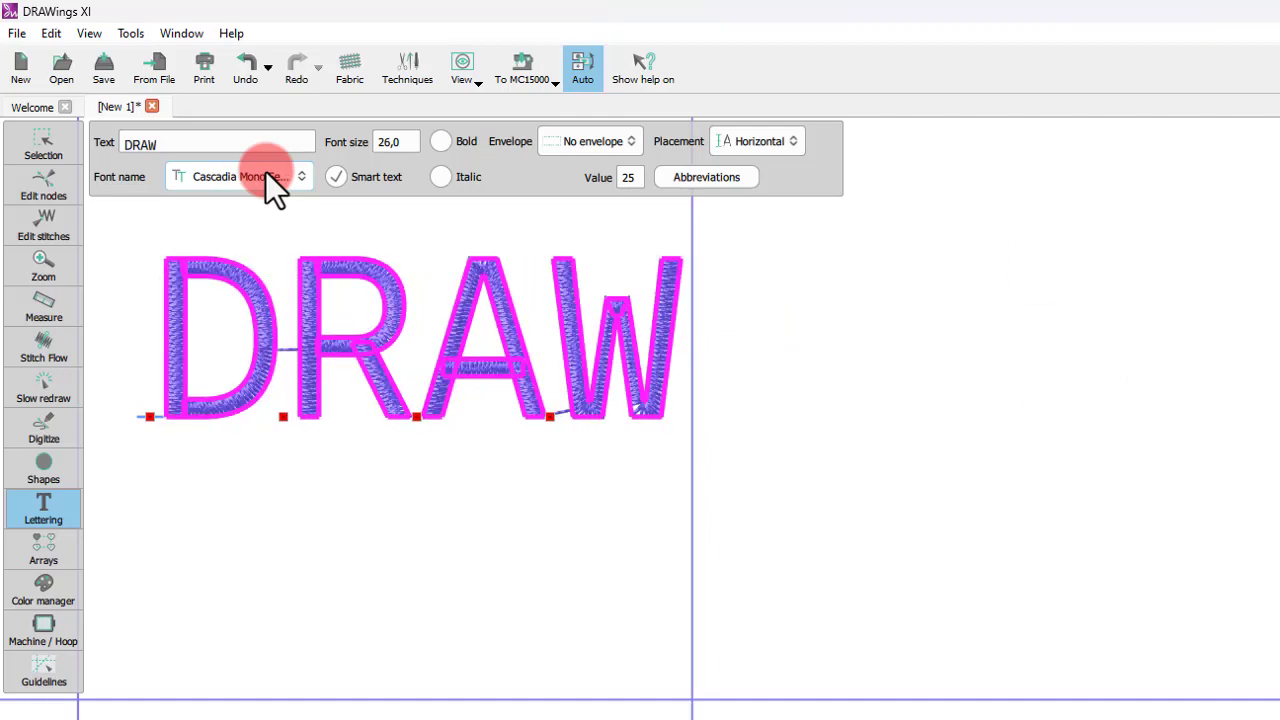
pyautogui.scroll(-2, 265, 171)
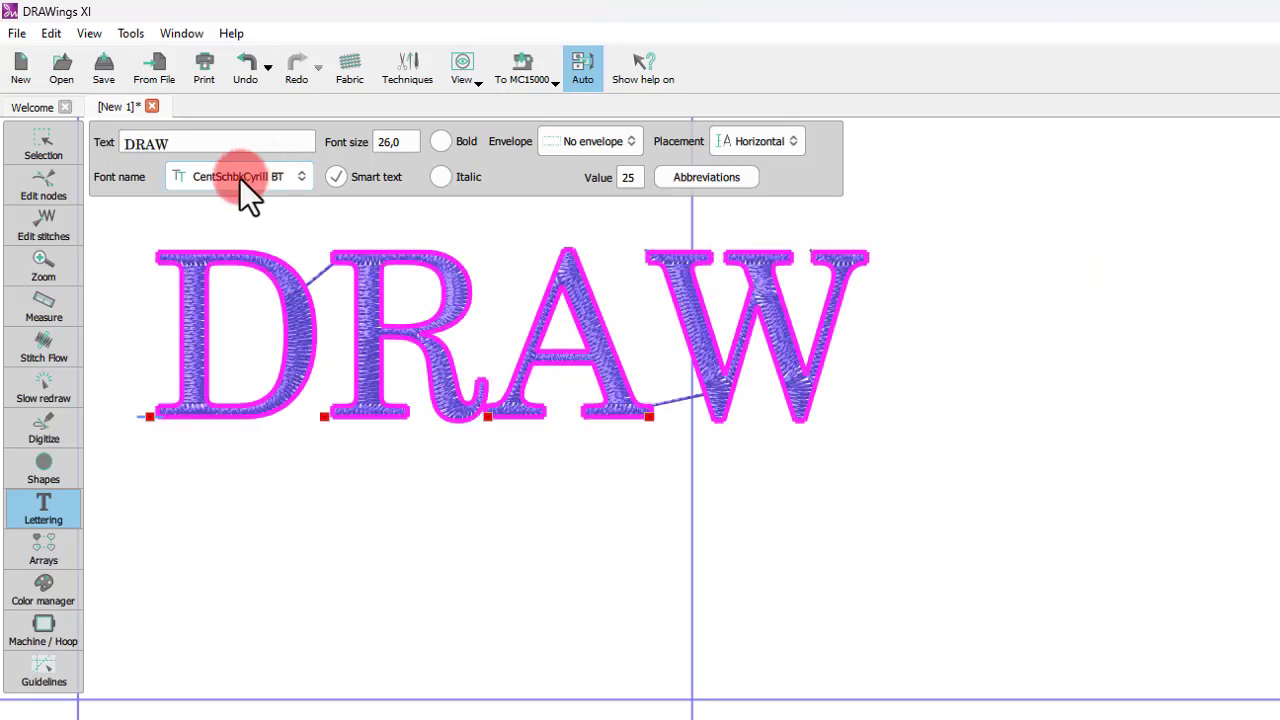
# Try the Bold and Italic styles on the DRAW lettering, and switch both off again.
pyautogui.click(441, 143)
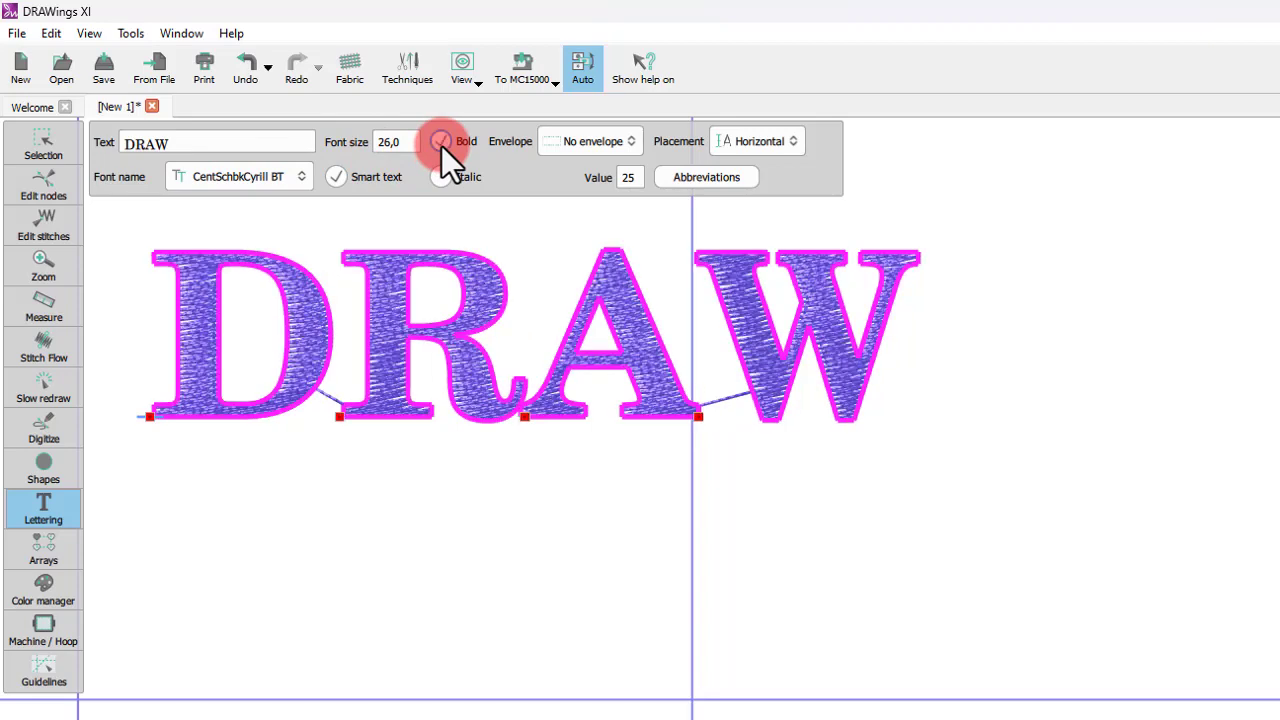
pyautogui.click(442, 177)
pyautogui.click(445, 176)
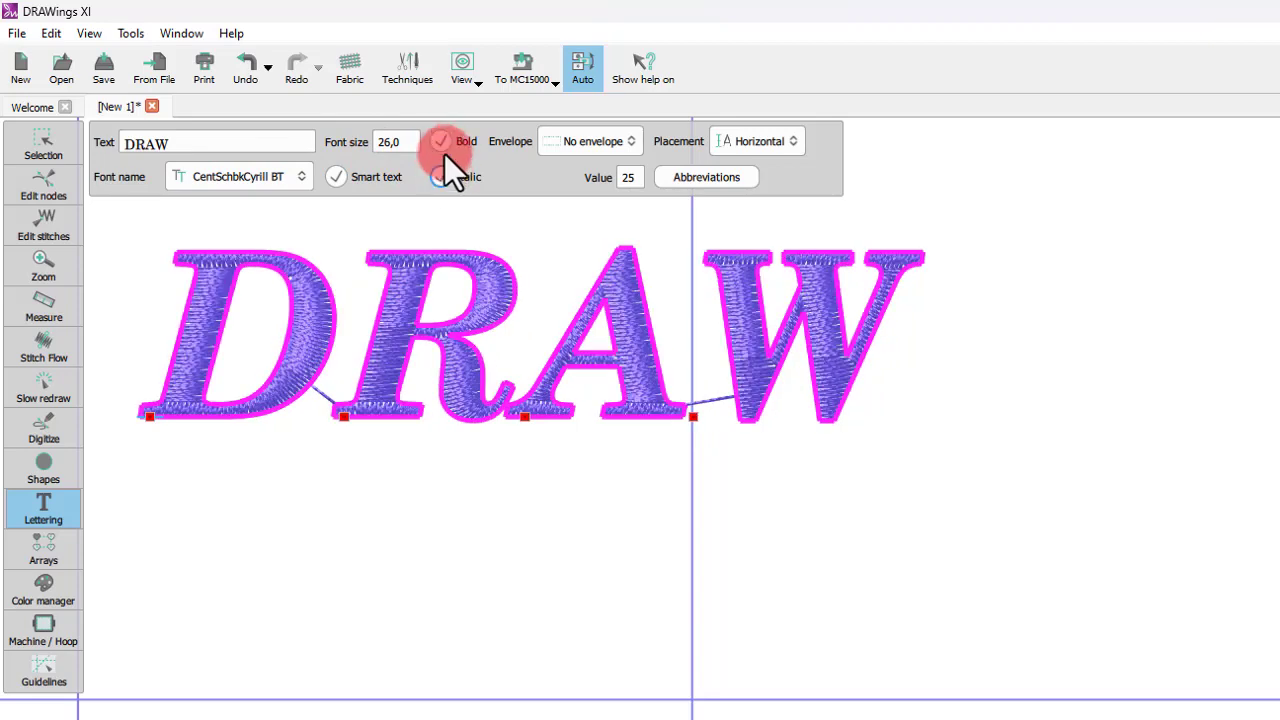
pyautogui.click(444, 144)
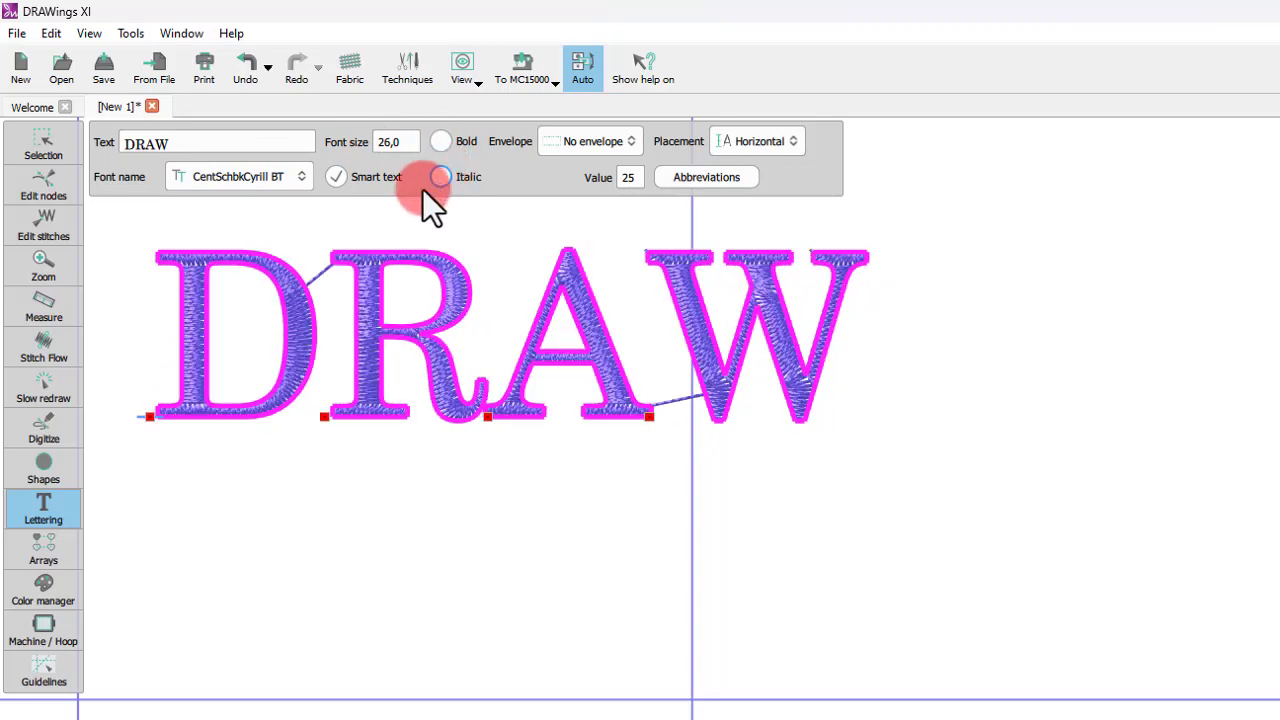
# Change the DRAW lettering to the embroidery font xpg004 and try the Italic option on it.
pyautogui.click(292, 180)
pyautogui.scroll(-15, 321, 214)
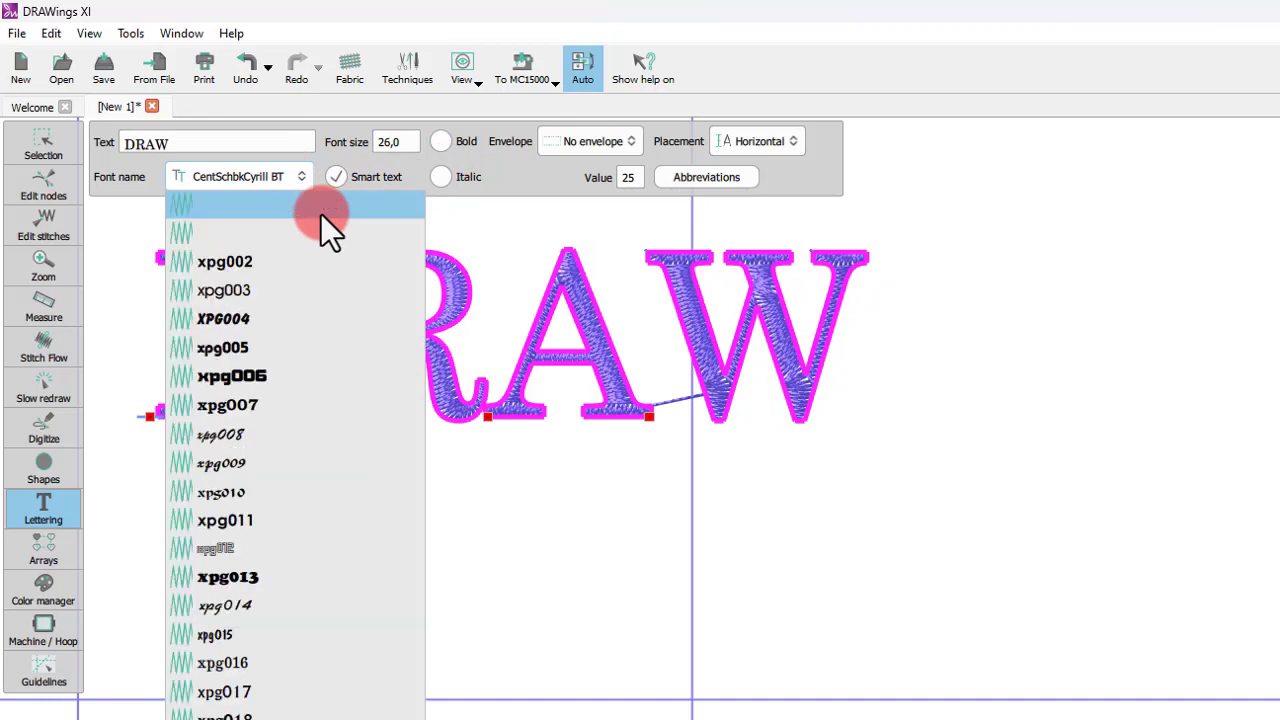
pyautogui.click(249, 331)
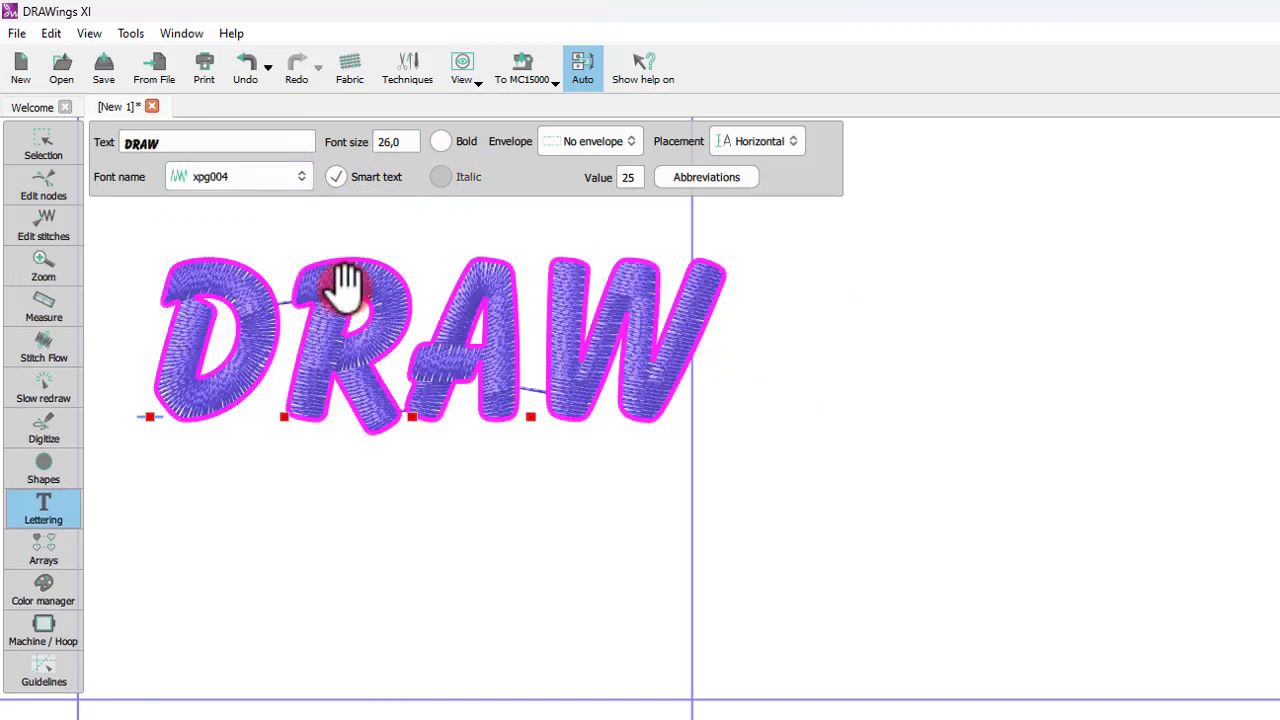
pyautogui.click(441, 178)
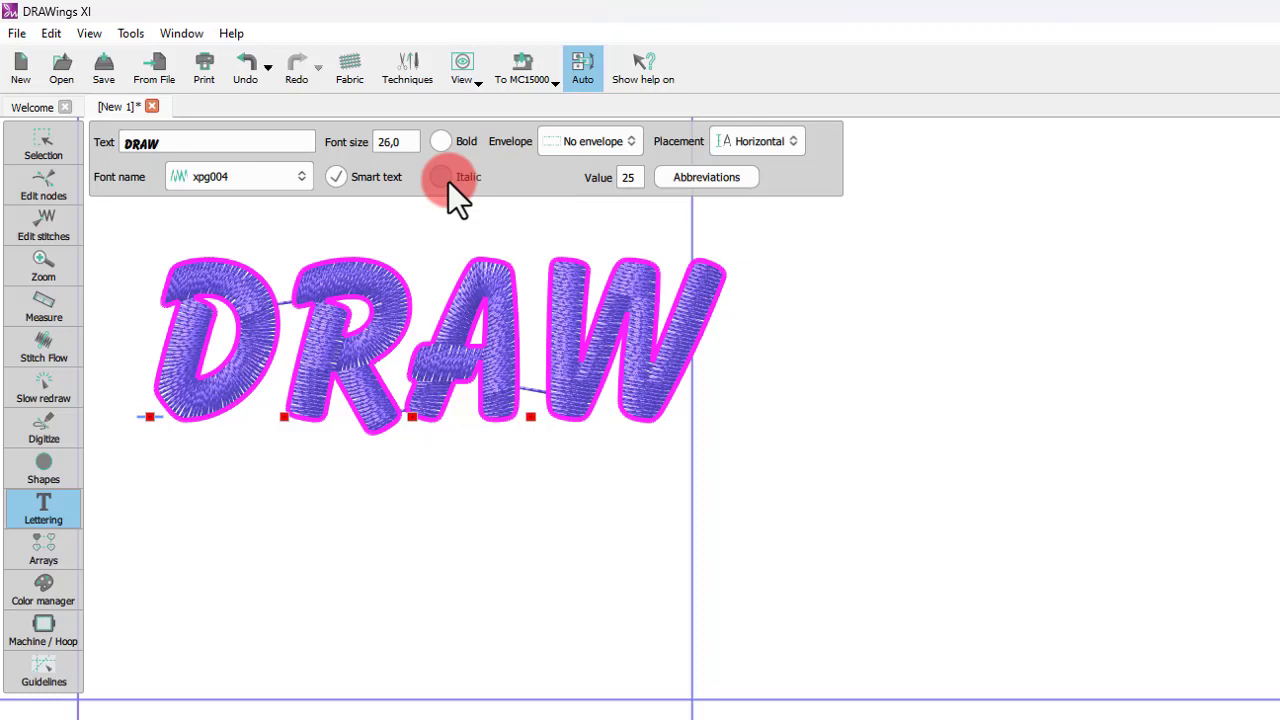
pyautogui.click(337, 180)
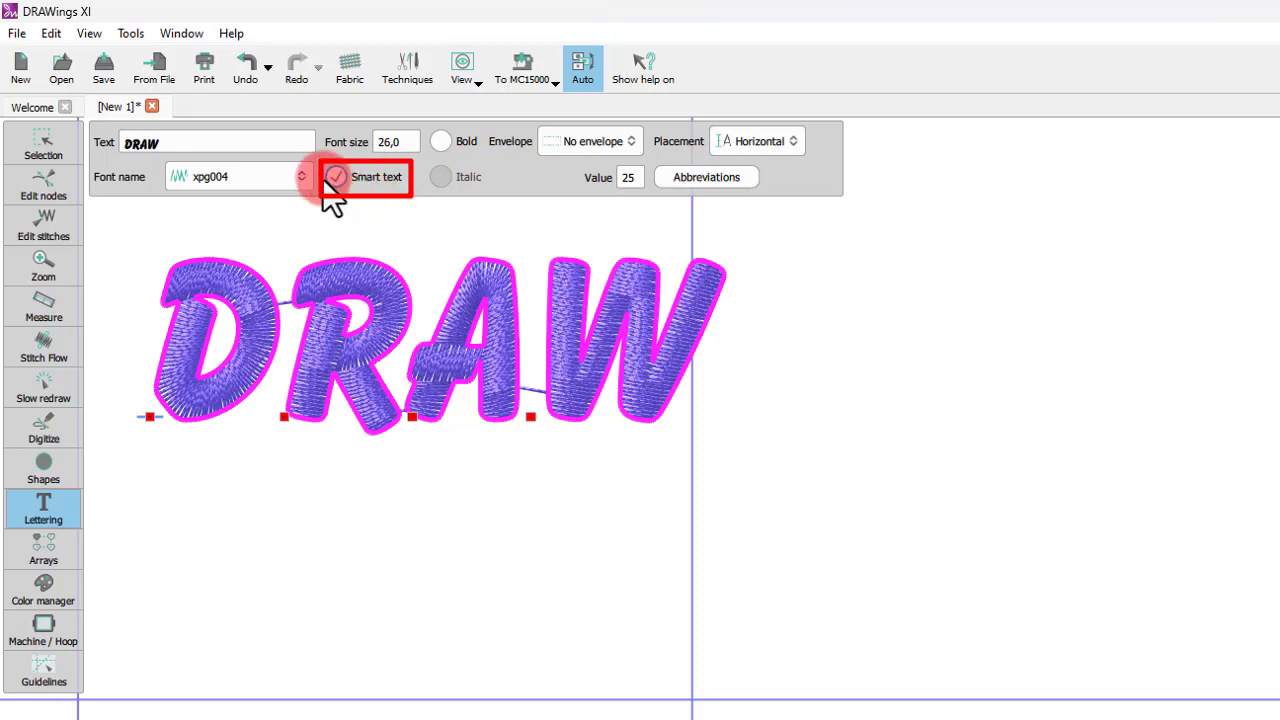
# Change the font of the DRAW lettering to the embroidery font xpg001.
pyautogui.click(268, 180)
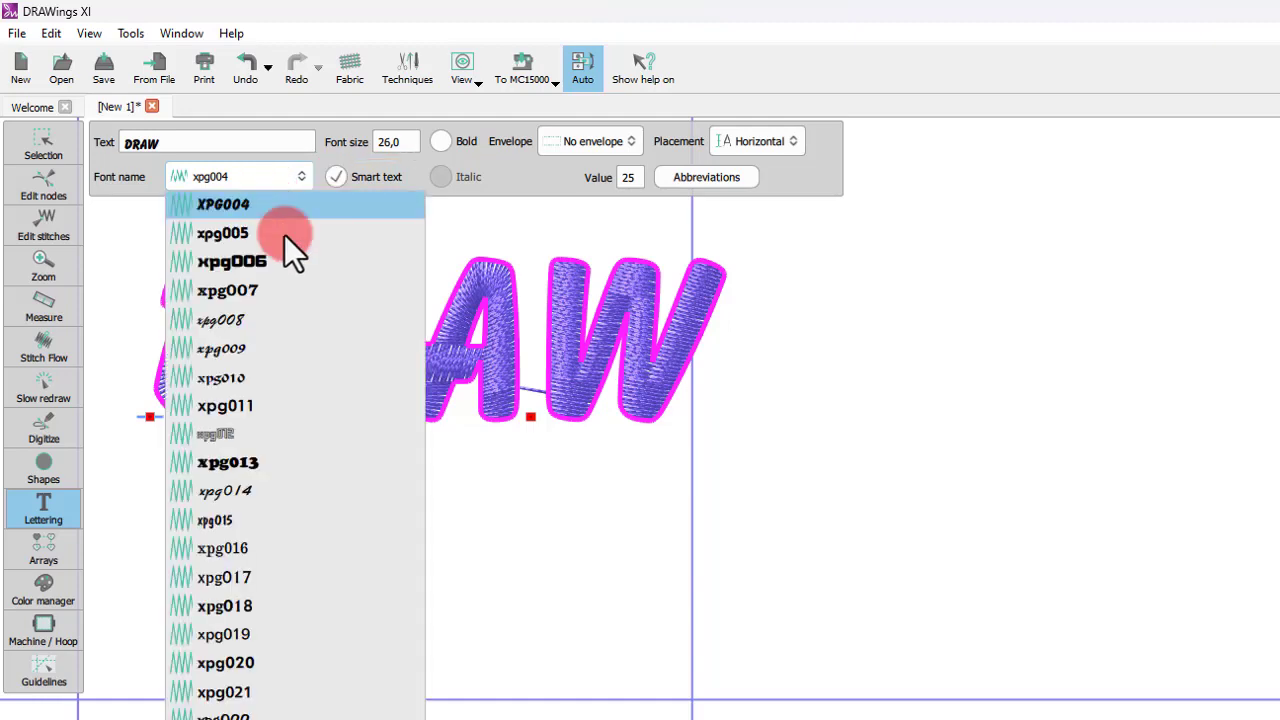
pyautogui.scroll(-1, 409, 261)
pyautogui.scroll(-1, 409, 261)
pyautogui.scroll(5, 410, 210)
pyautogui.click(255, 200)
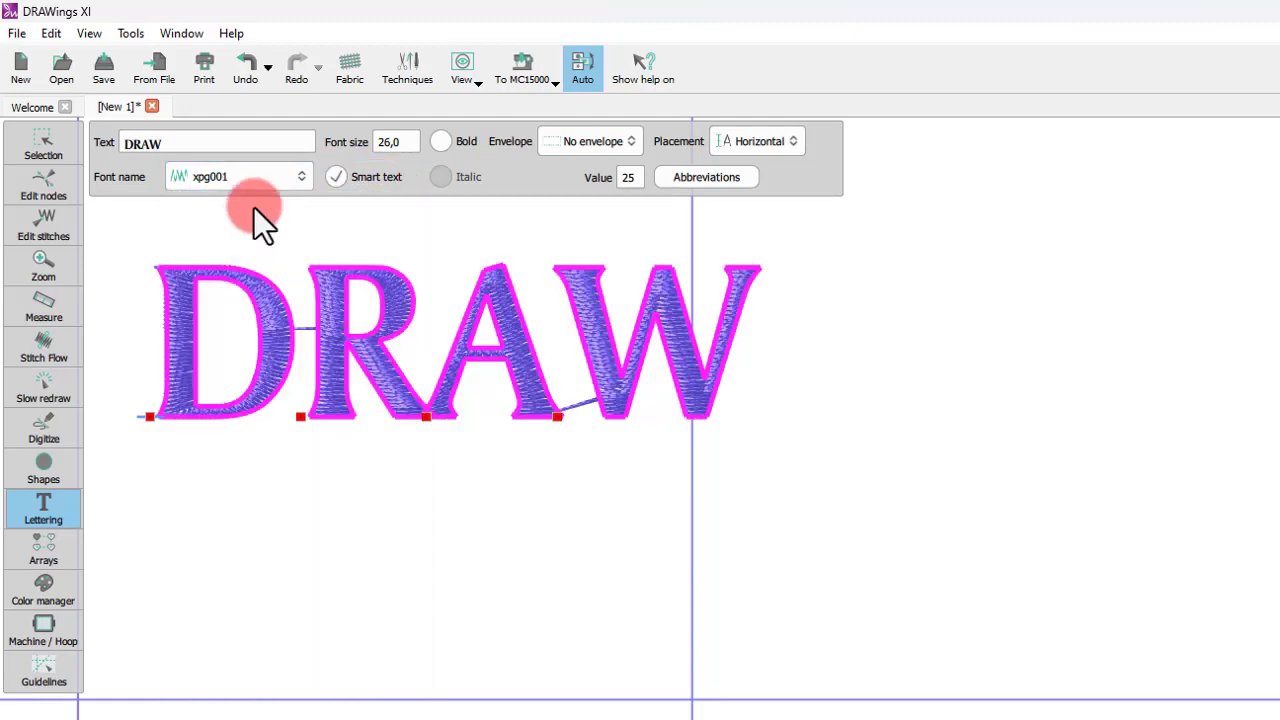
# Append a copyright symbol to the DRAW text by entering (c), and delete the symbol again.
pyautogui.click(238, 150)
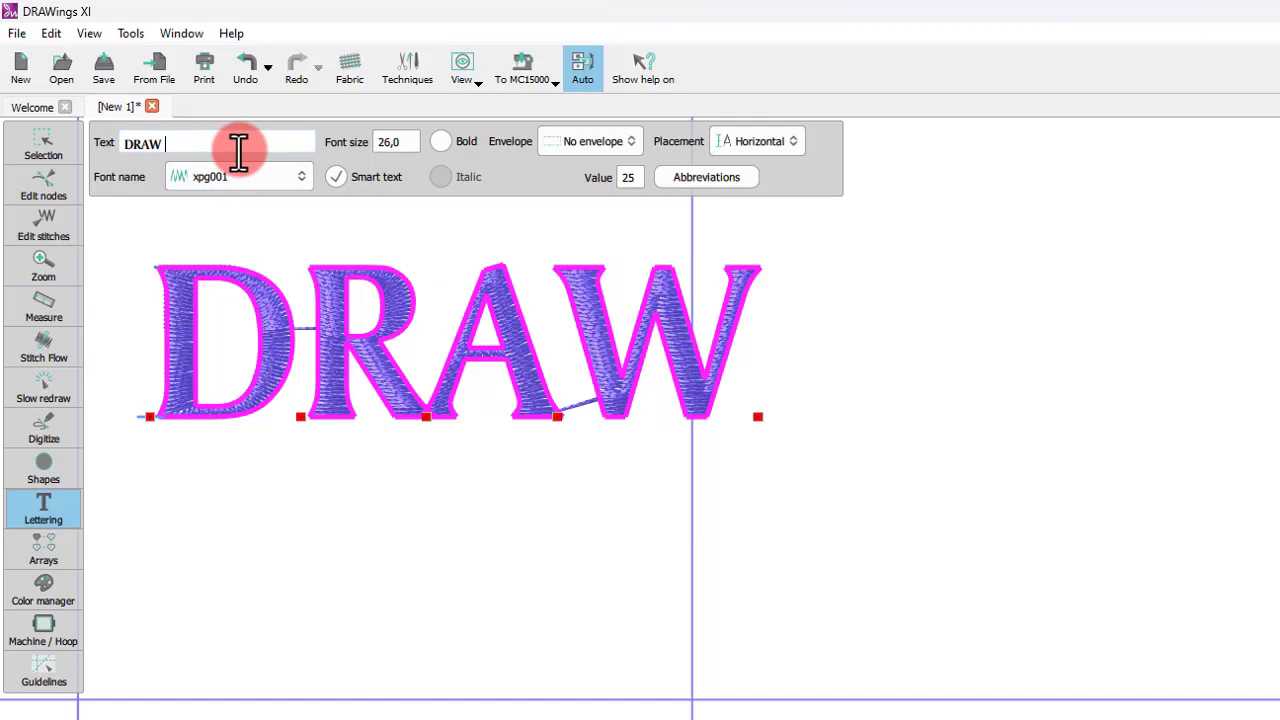
pyautogui.write('(')
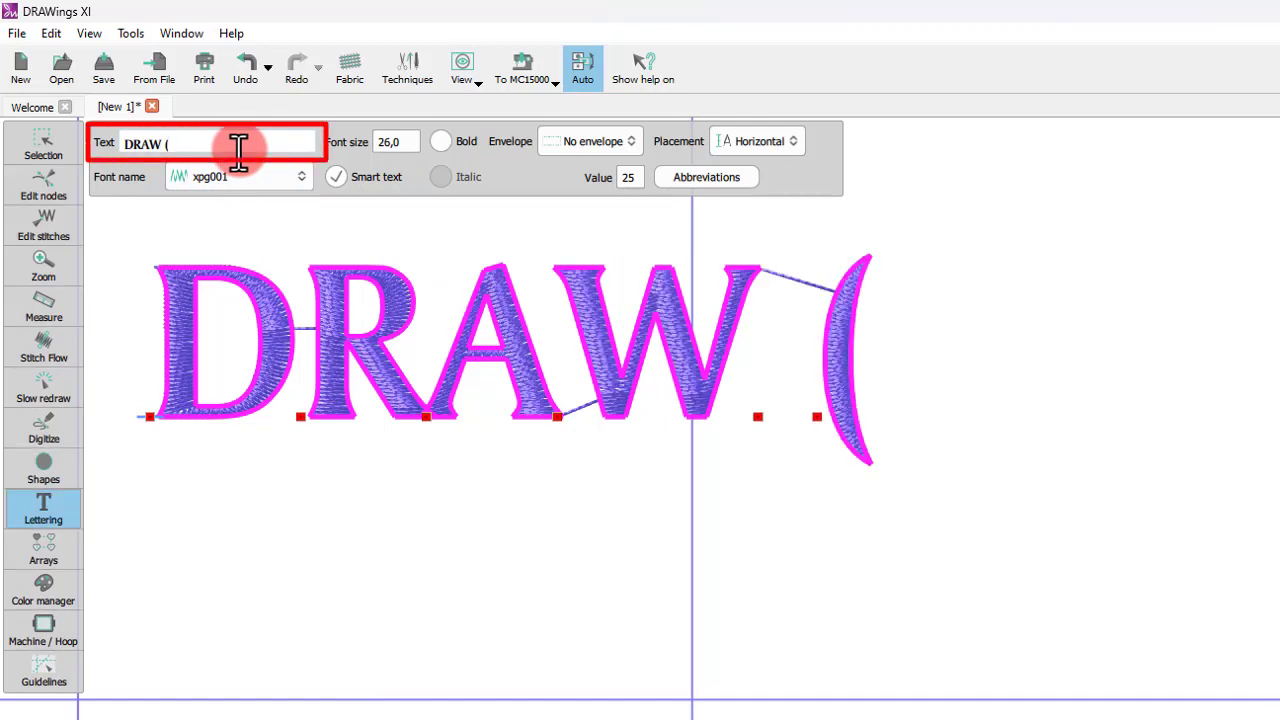
pyautogui.write('c)')
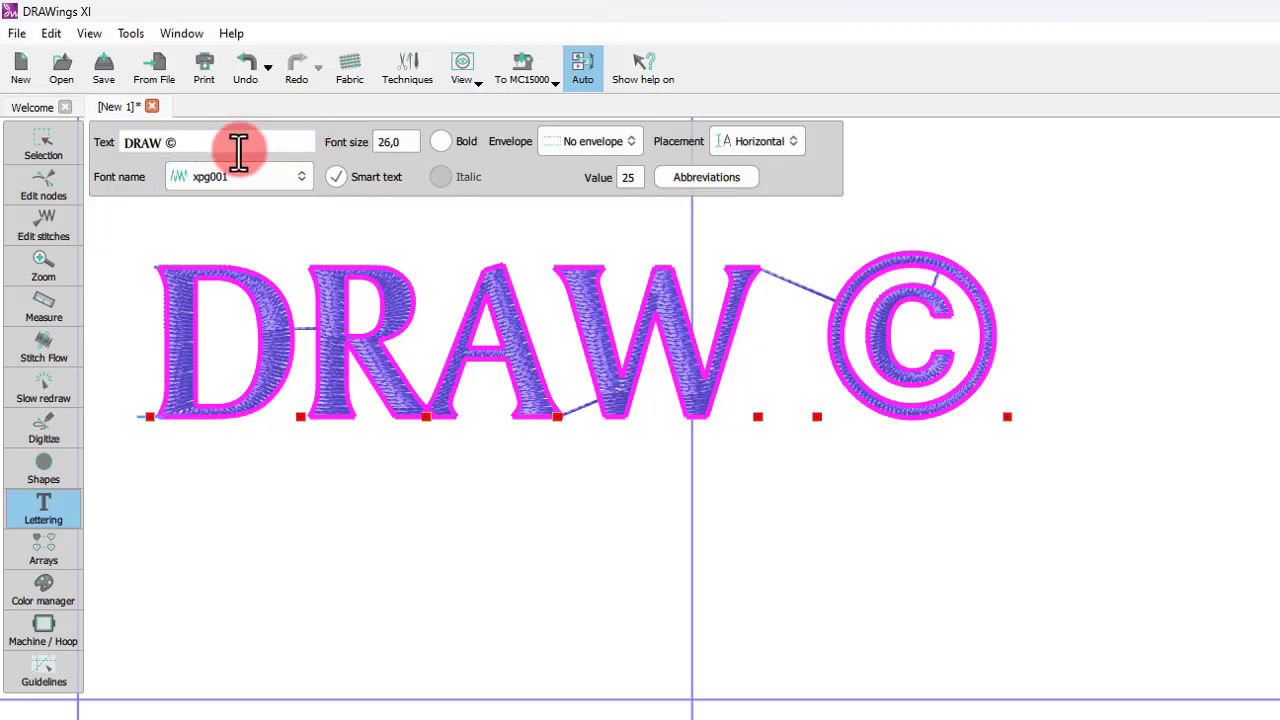
pyautogui.press('BackSpace')
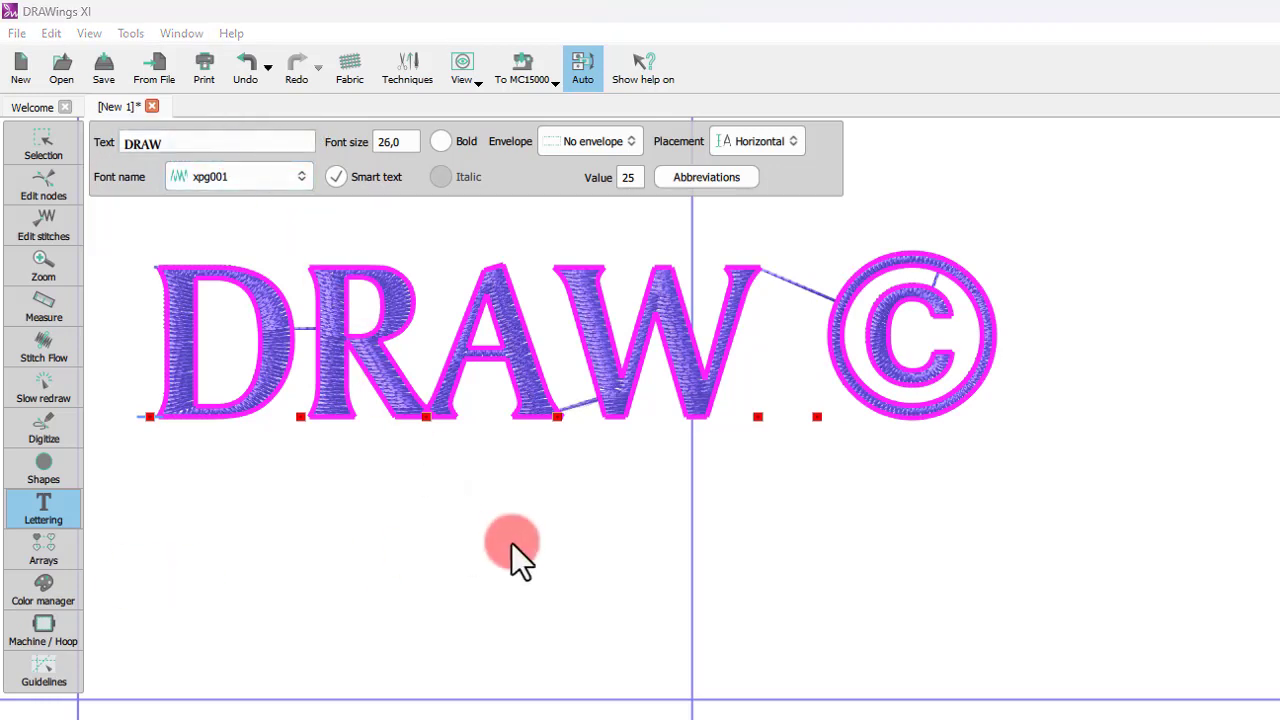
pyautogui.press('BackSpace')
# Try Envelope 05 and Envelope 06 on the DRAW lettering, and set it back to No envelope.
pyautogui.click(609, 145)
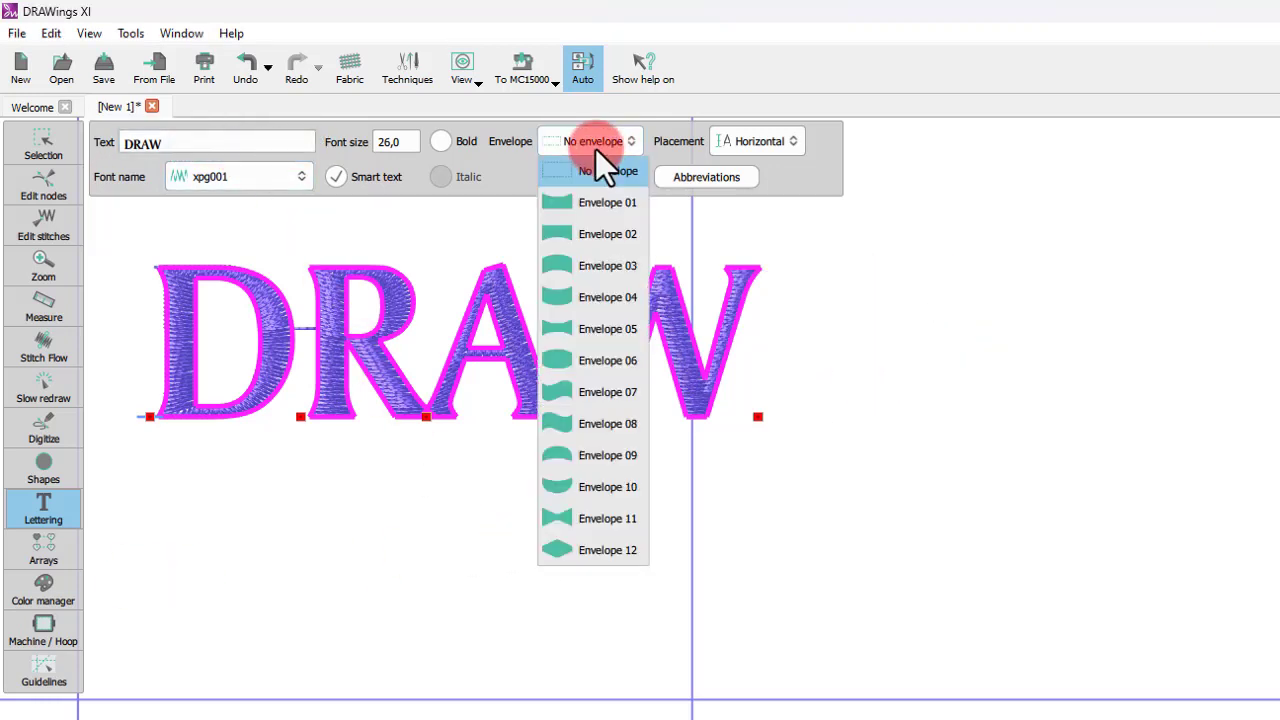
pyautogui.click(592, 327)
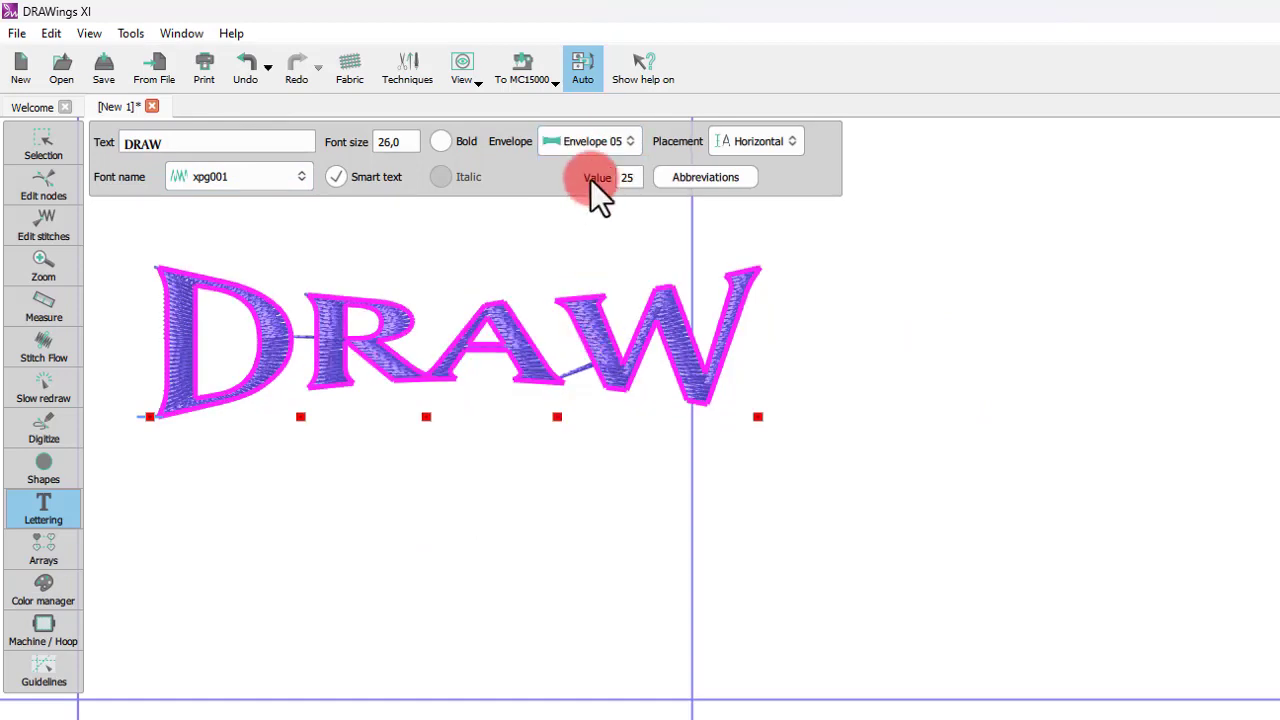
pyautogui.click(590, 145)
pyautogui.click(594, 361)
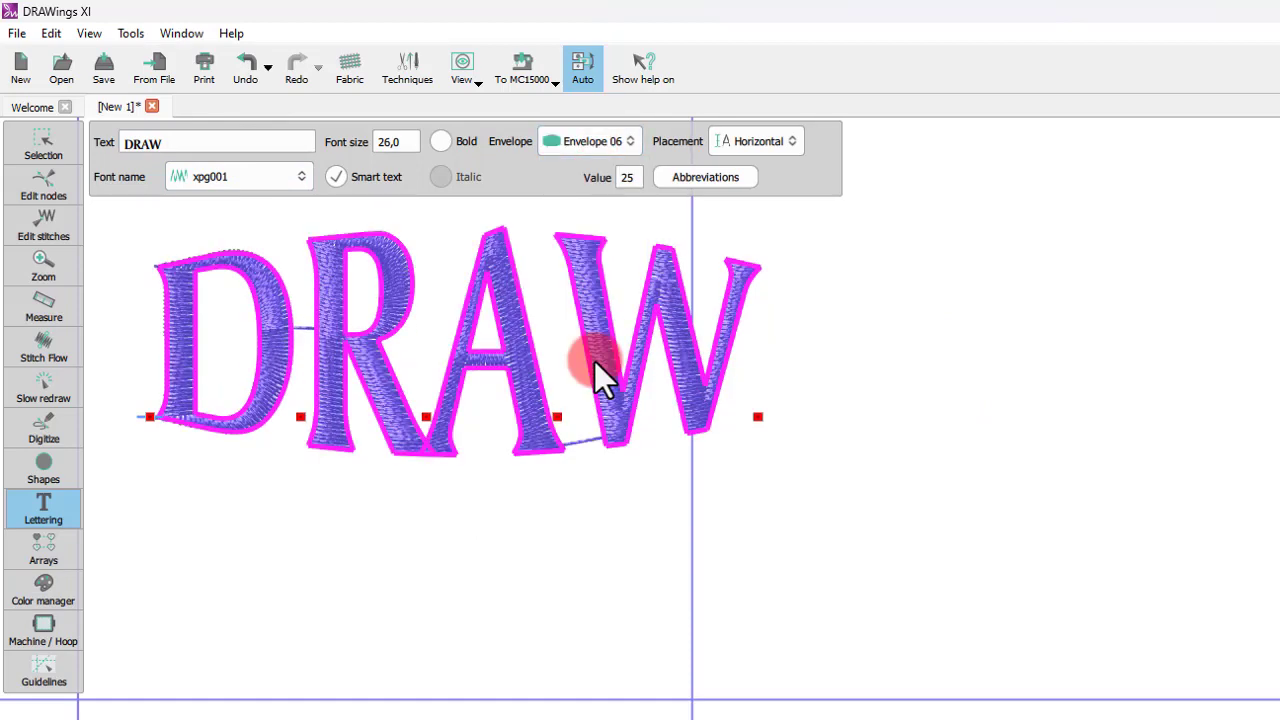
pyautogui.click(585, 145)
pyautogui.click(567, 170)
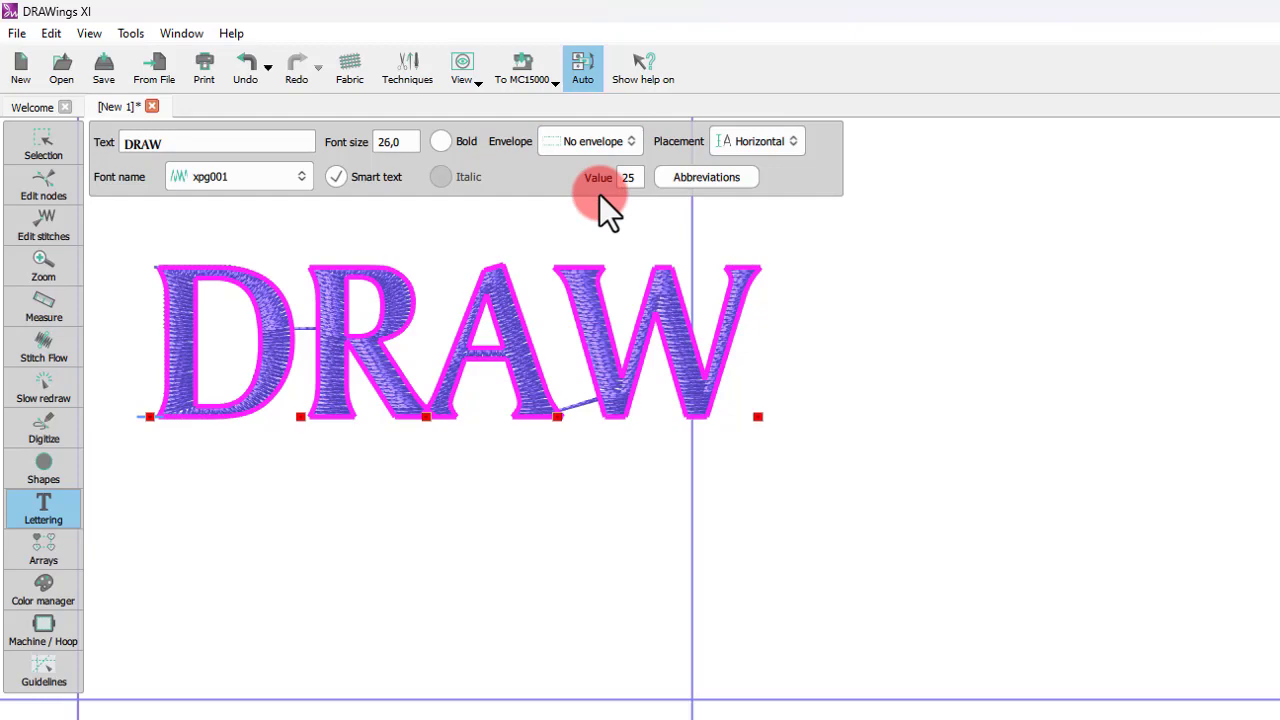
# Try placing the DRAW lettering on an arc, flatten the arc's curve, and restore the Horizontal placement.
pyautogui.click(749, 150)
pyautogui.click(765, 196)
pyautogui.moveTo(758, 417); pyautogui.dragTo(755, 568)
pyautogui.click(605, 141)
pyautogui.click(631, 239)
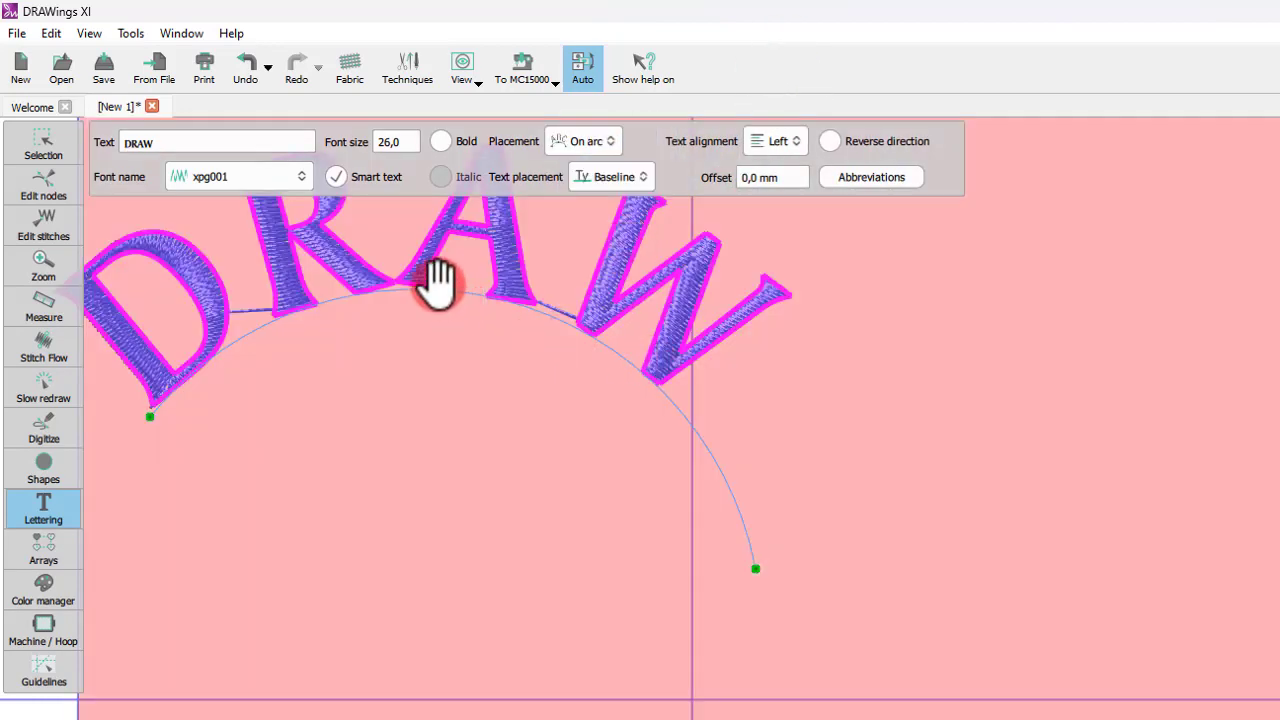
pyautogui.moveTo(445, 283)
pyautogui.mouseDown()
pyautogui.moveTo(464, 362)
pyautogui.moveTo(432, 433)
pyautogui.mouseUp()
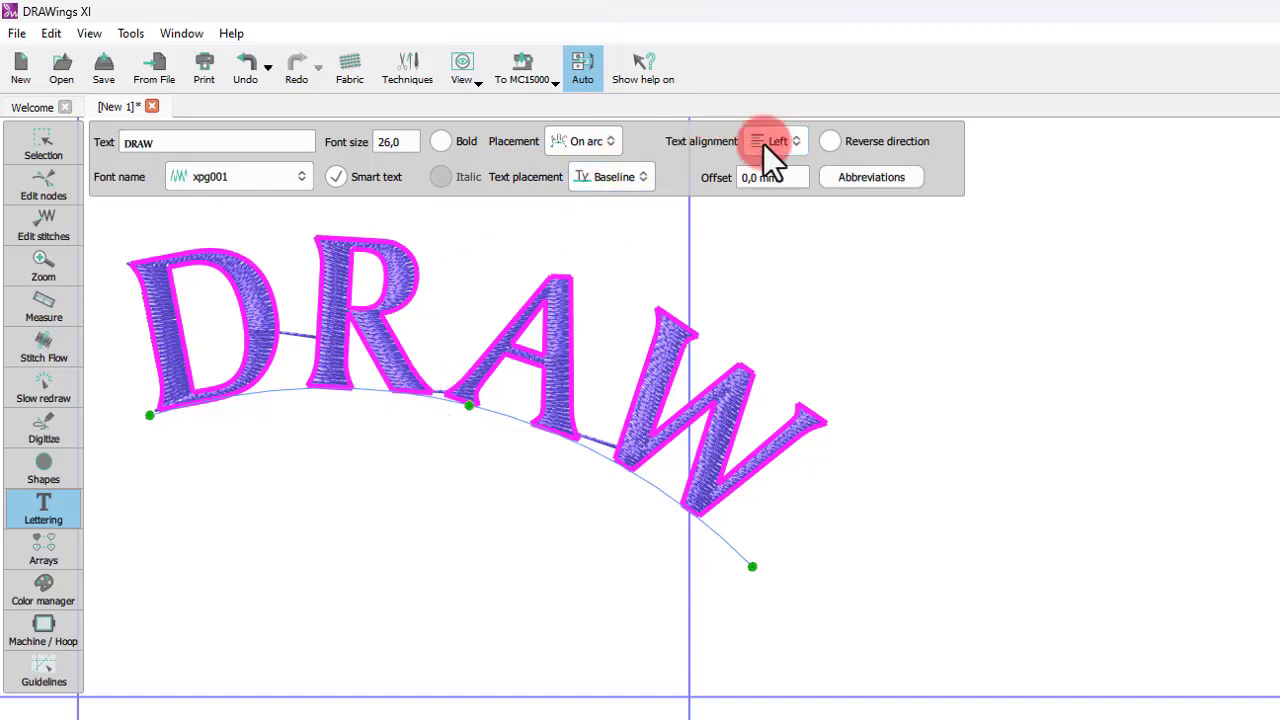
pyautogui.click(588, 142)
pyautogui.click(592, 175)
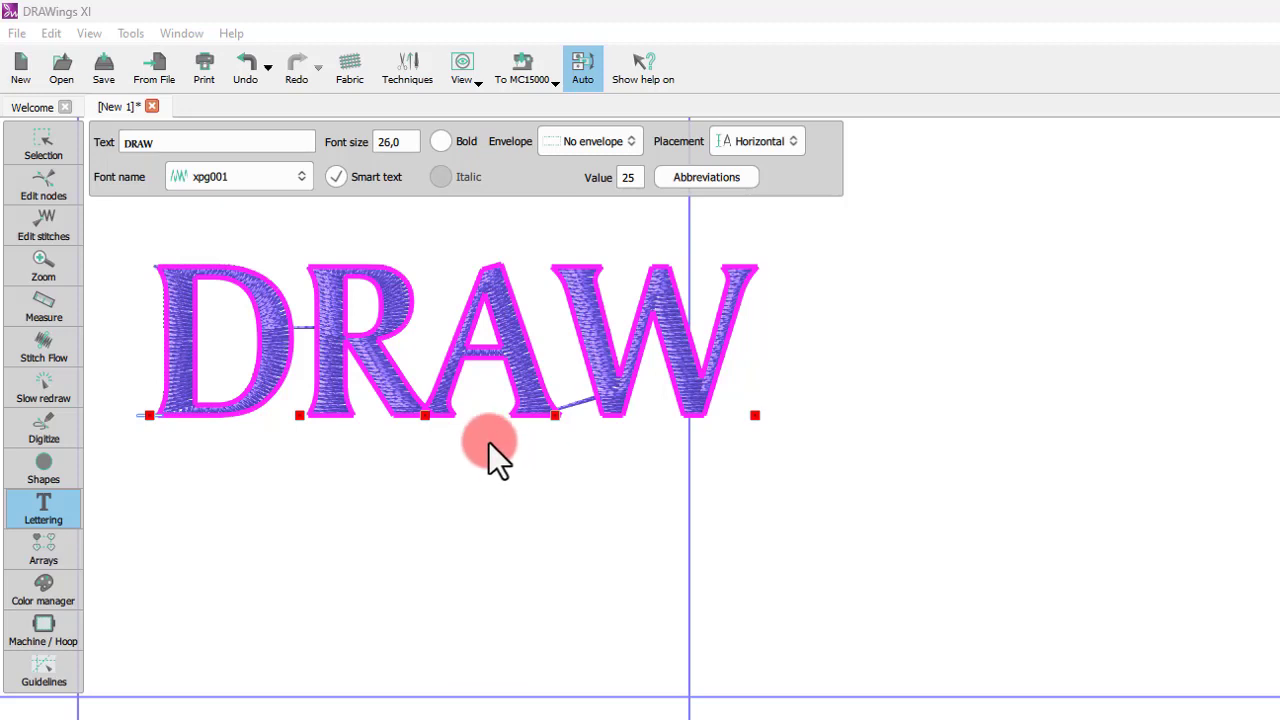
# Select the DRAW lettering as an object to check its position, width and height.
pyautogui.moveTo(44, 144)
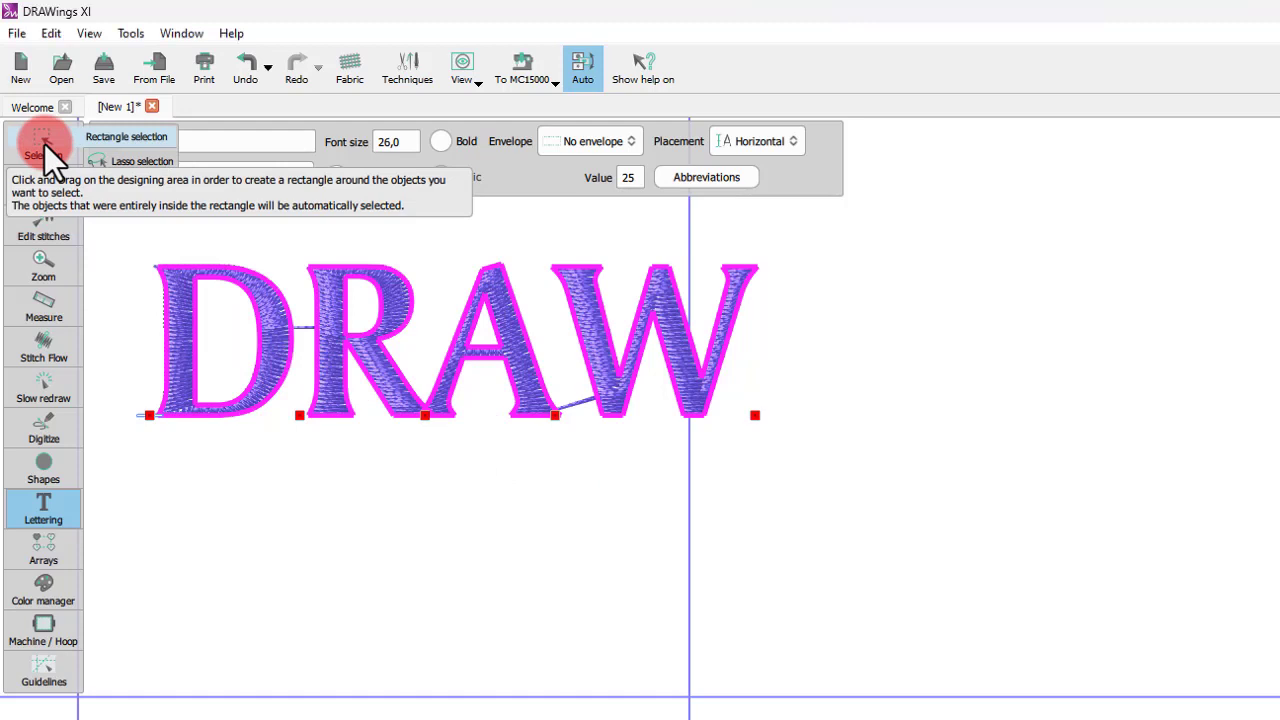
pyautogui.click(44, 141)
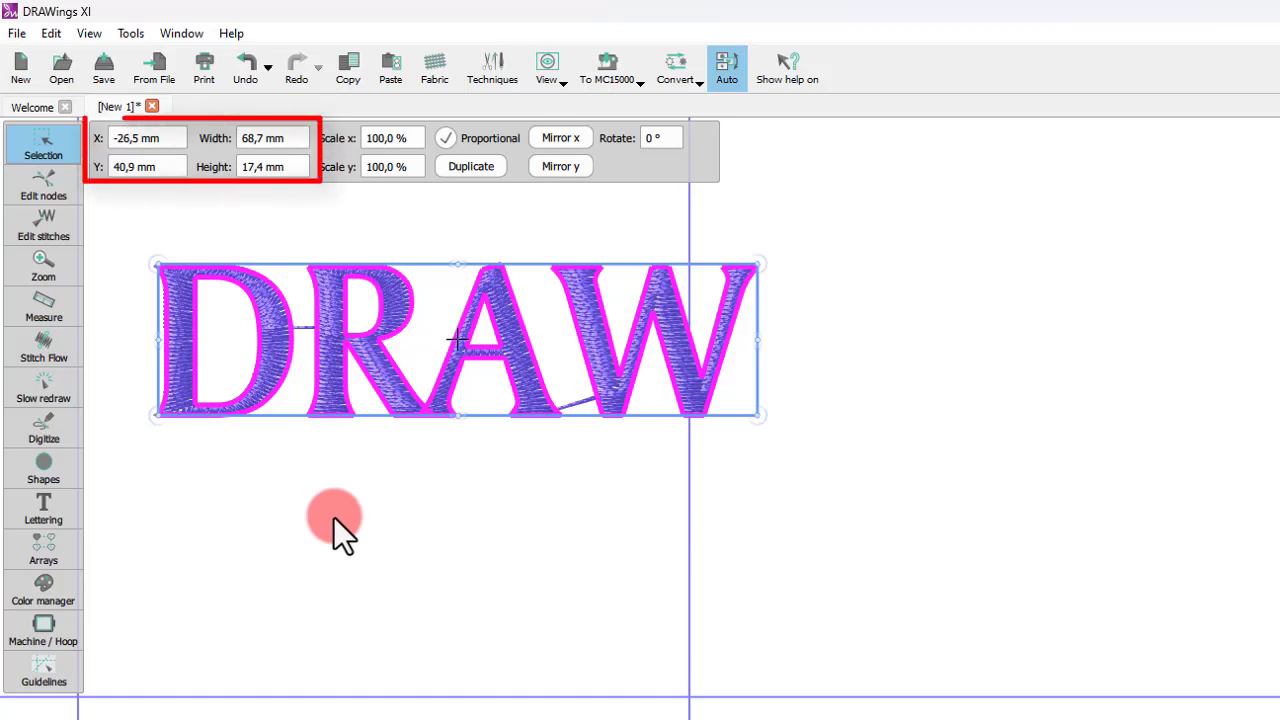
pyautogui.click(276, 249)
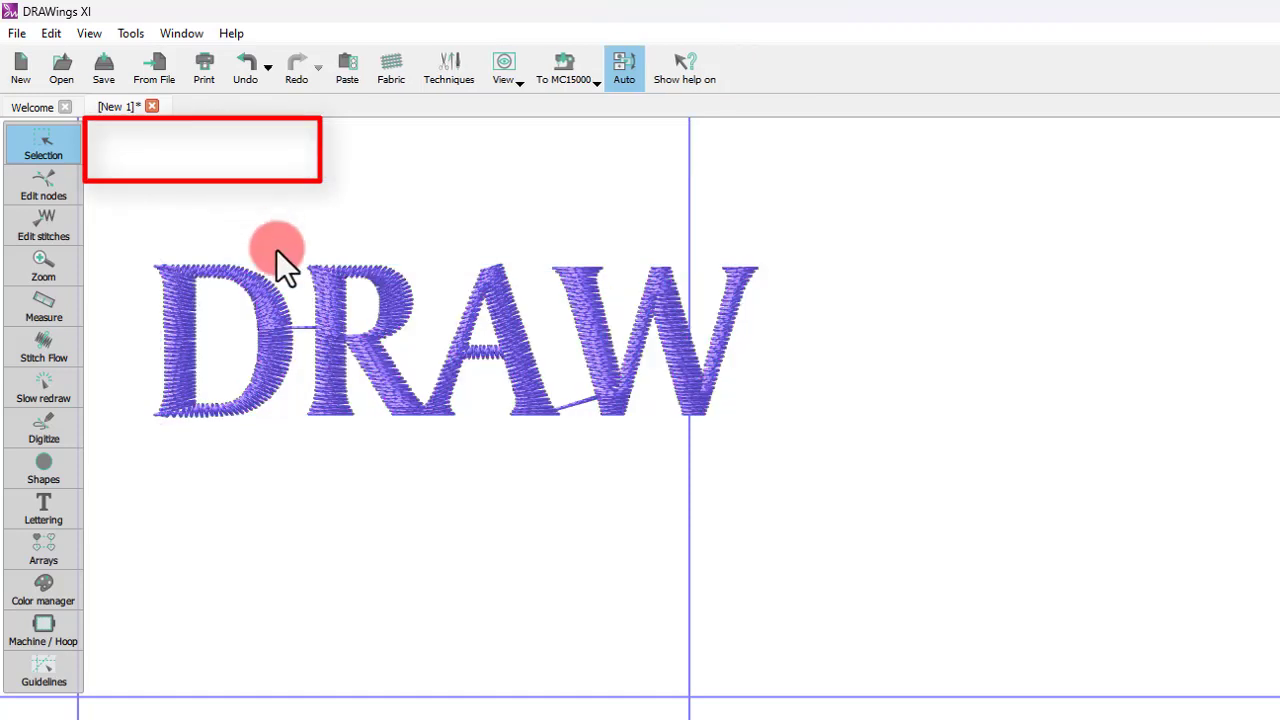
pyautogui.click(279, 320)
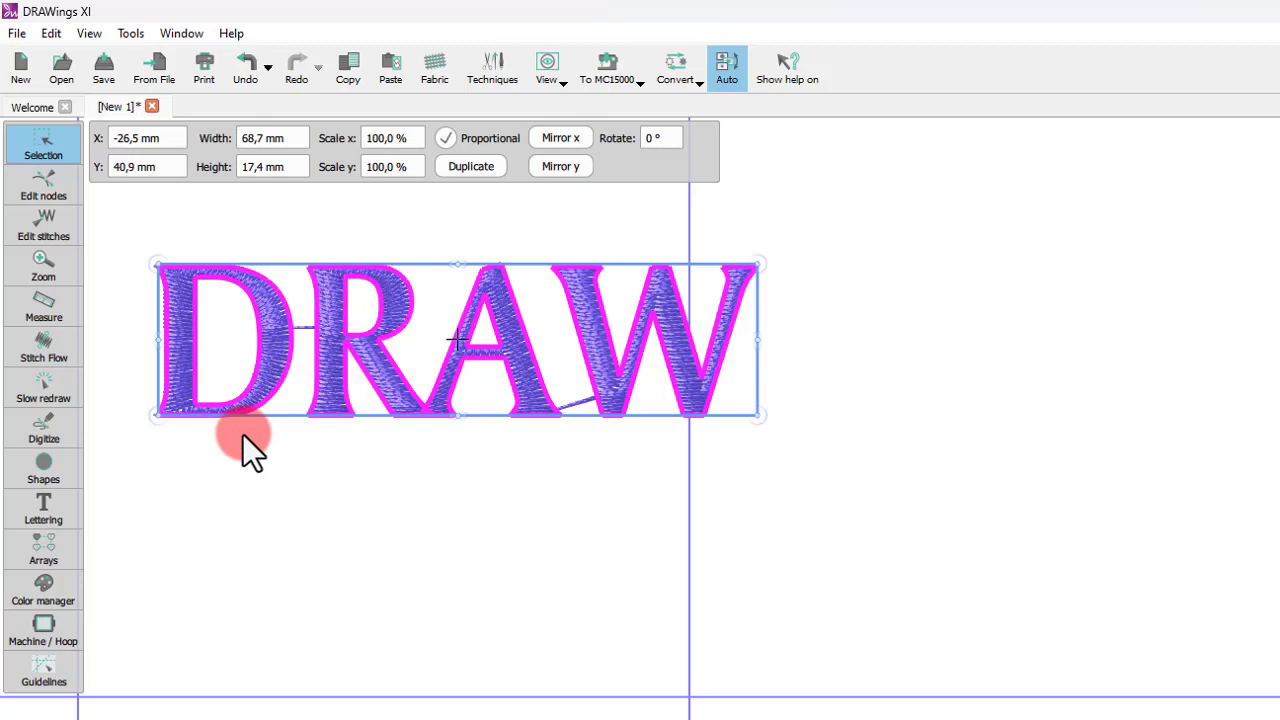
# Reopen the DRAW lettering for text editing and set its font size to 30.
pyautogui.click(49, 518)
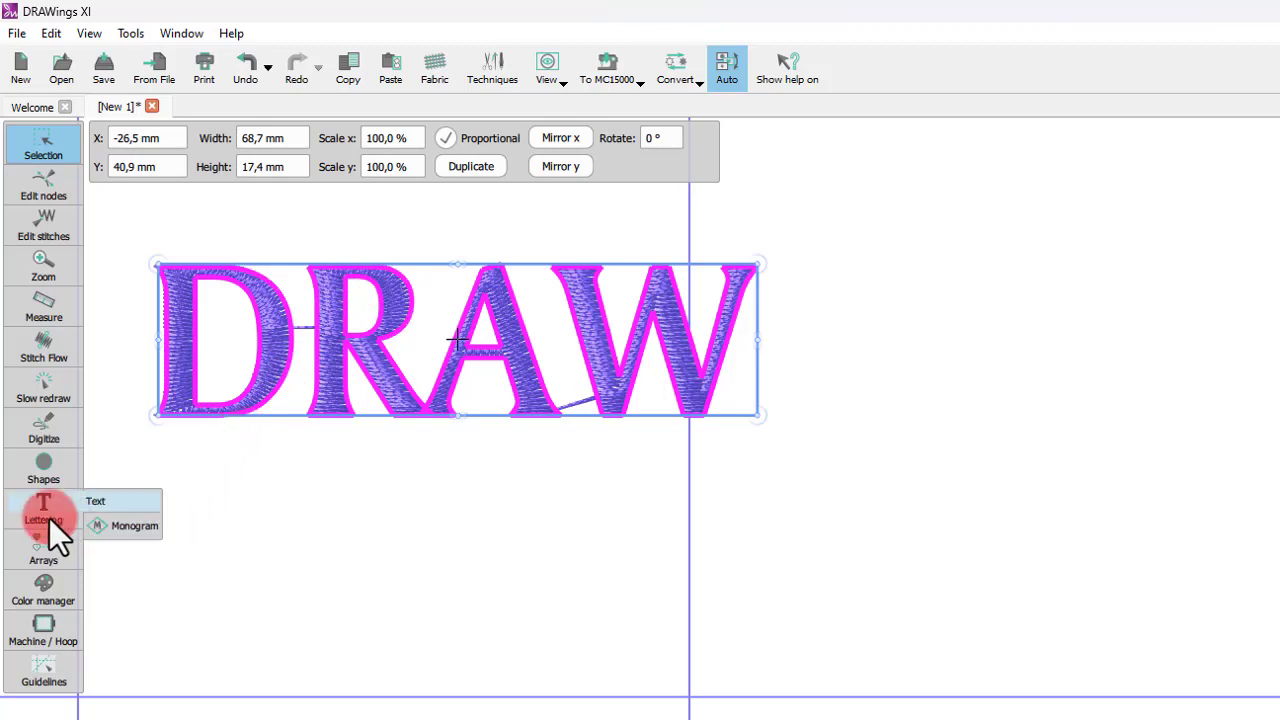
pyautogui.click(48, 514)
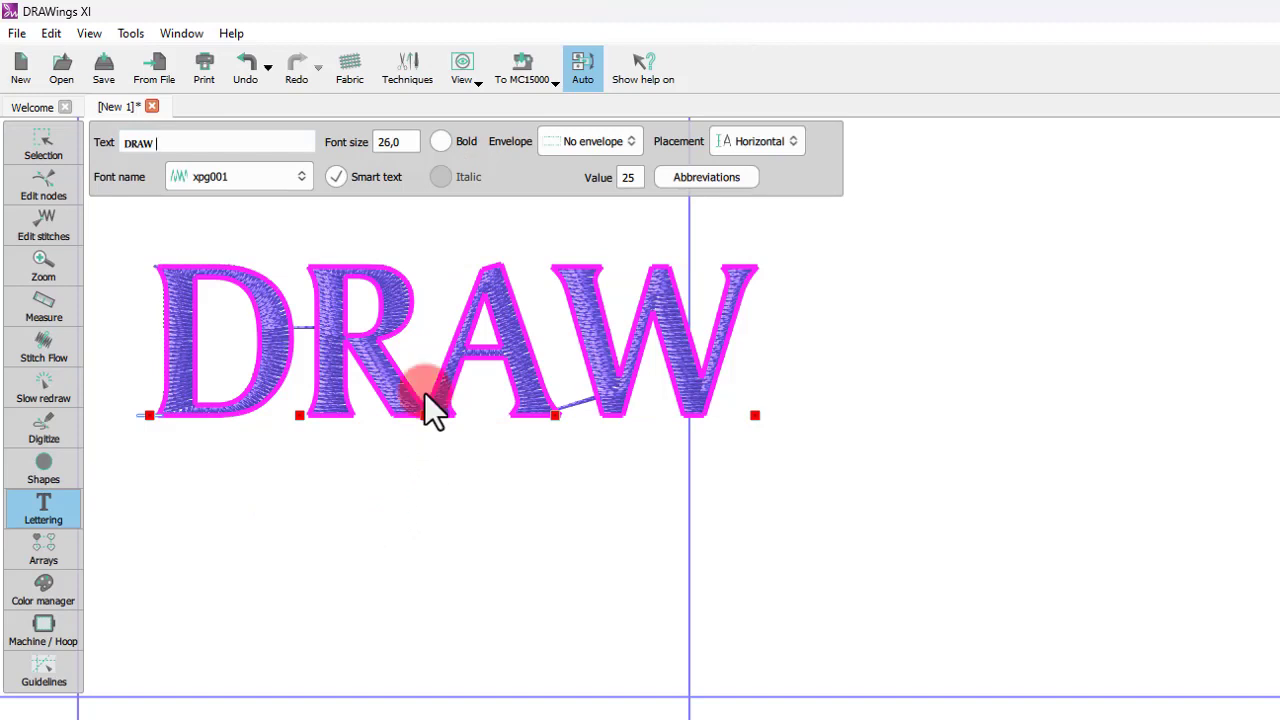
pyautogui.doubleClick(408, 142)
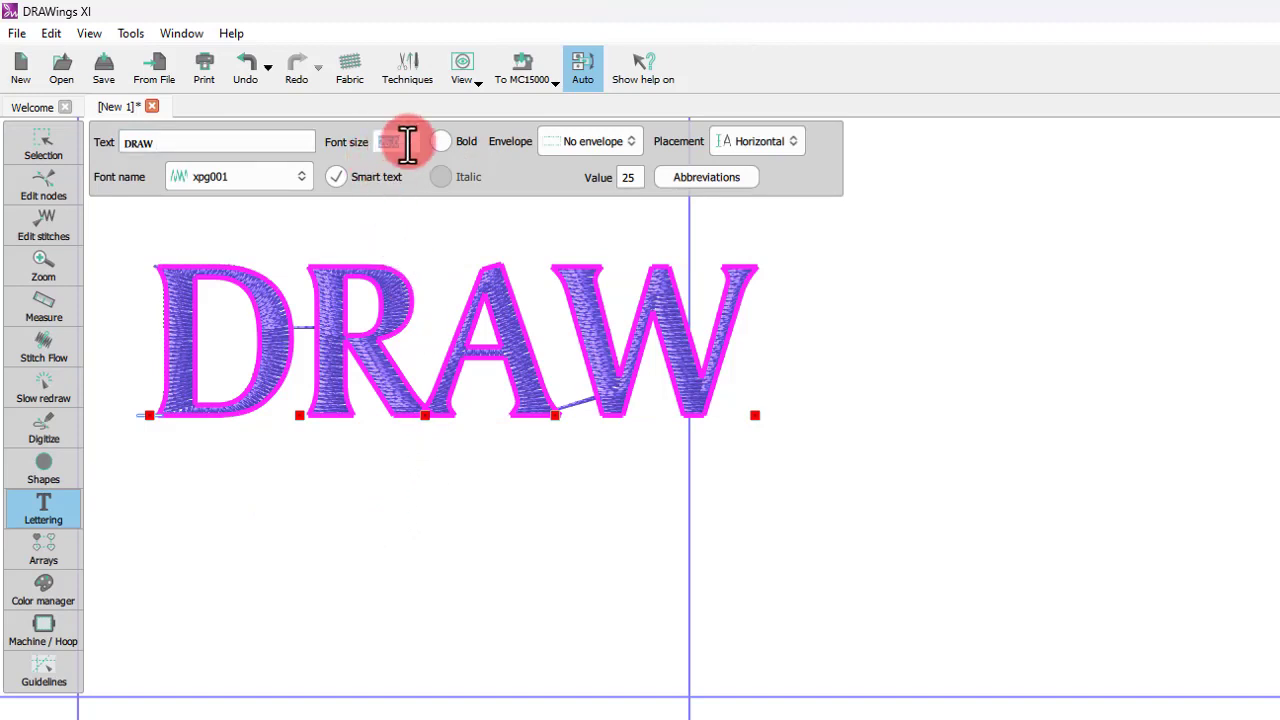
pyautogui.write('30')
pyautogui.press('Return')
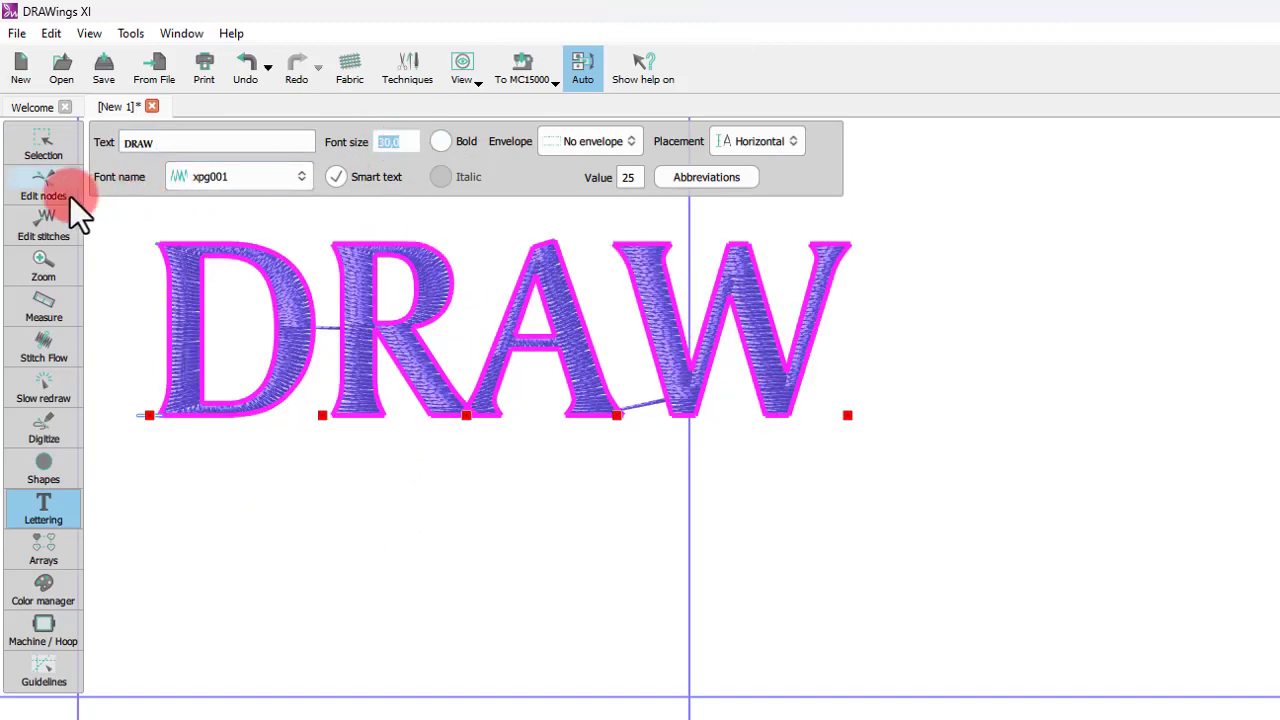
# Deselect the DRAW lettering as an object, select it again and reopen it for text editing.
pyautogui.click(34, 149)
pyautogui.click(293, 513)
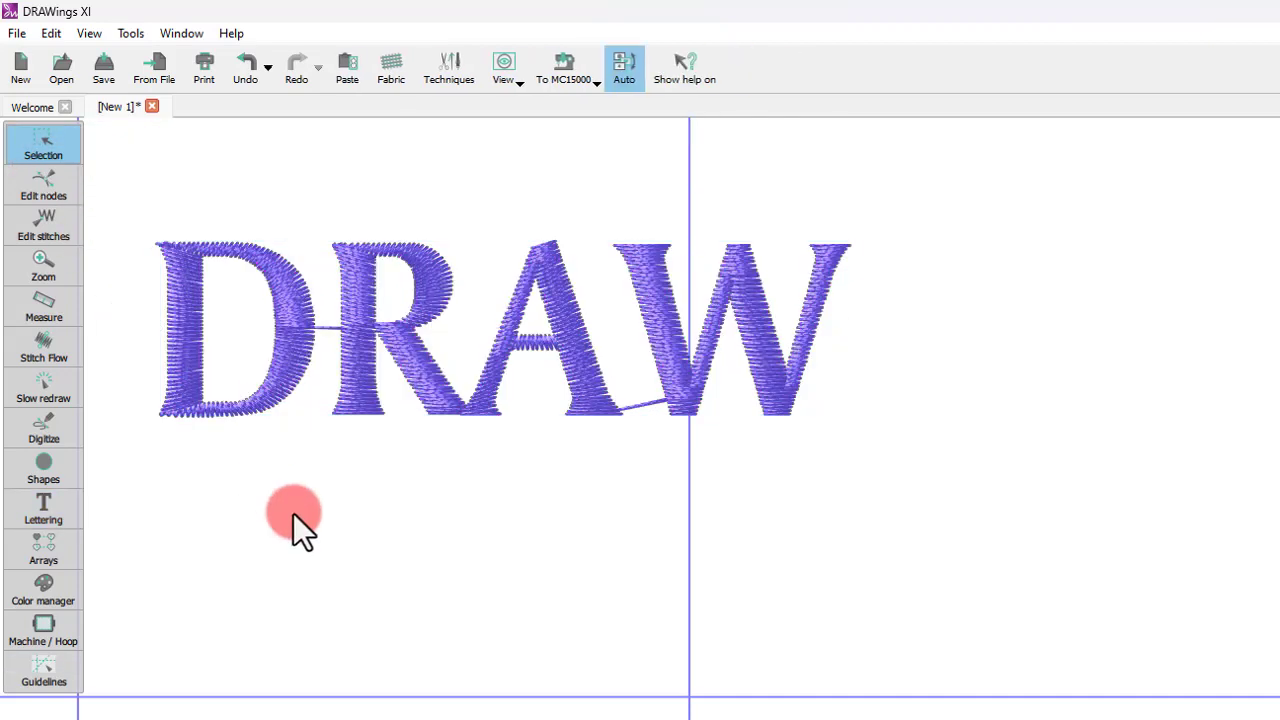
pyautogui.click(264, 404)
pyautogui.moveTo(20, 515)
pyautogui.click(120, 502)
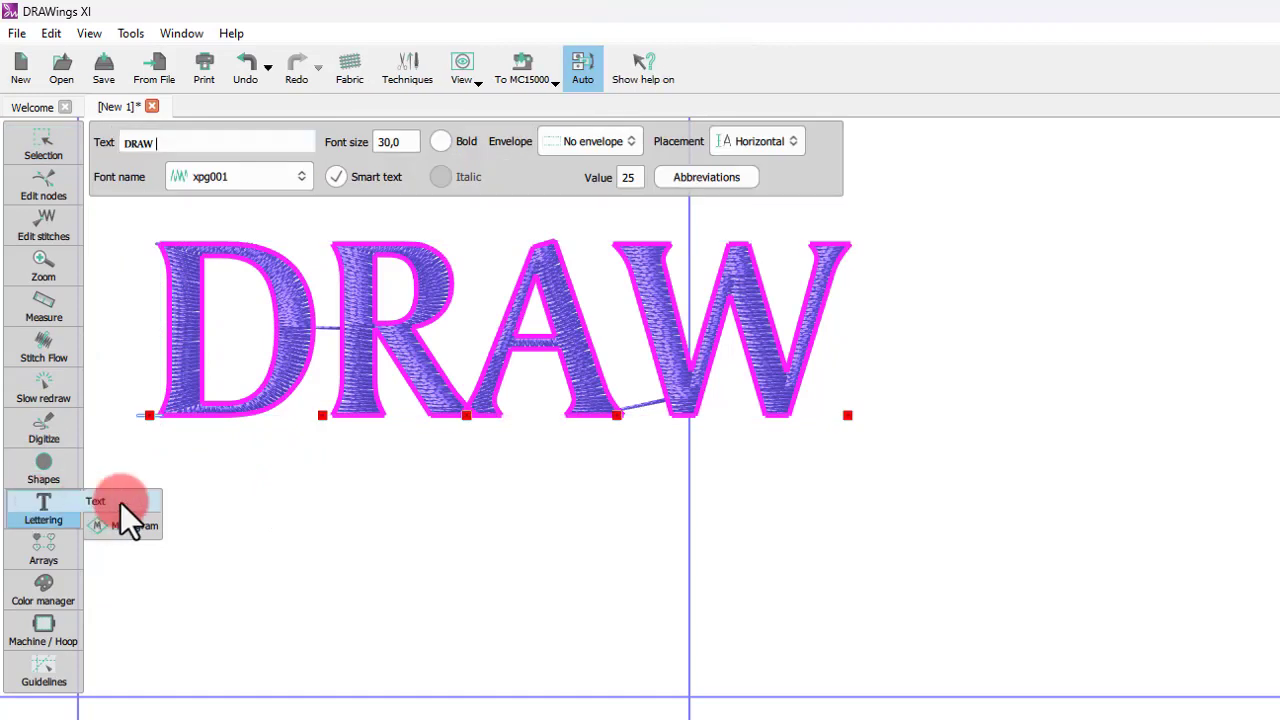
# Leave the DRAW lettering and add a separate horizontal lettering reading "Text" below it.
pyautogui.click(192, 487)
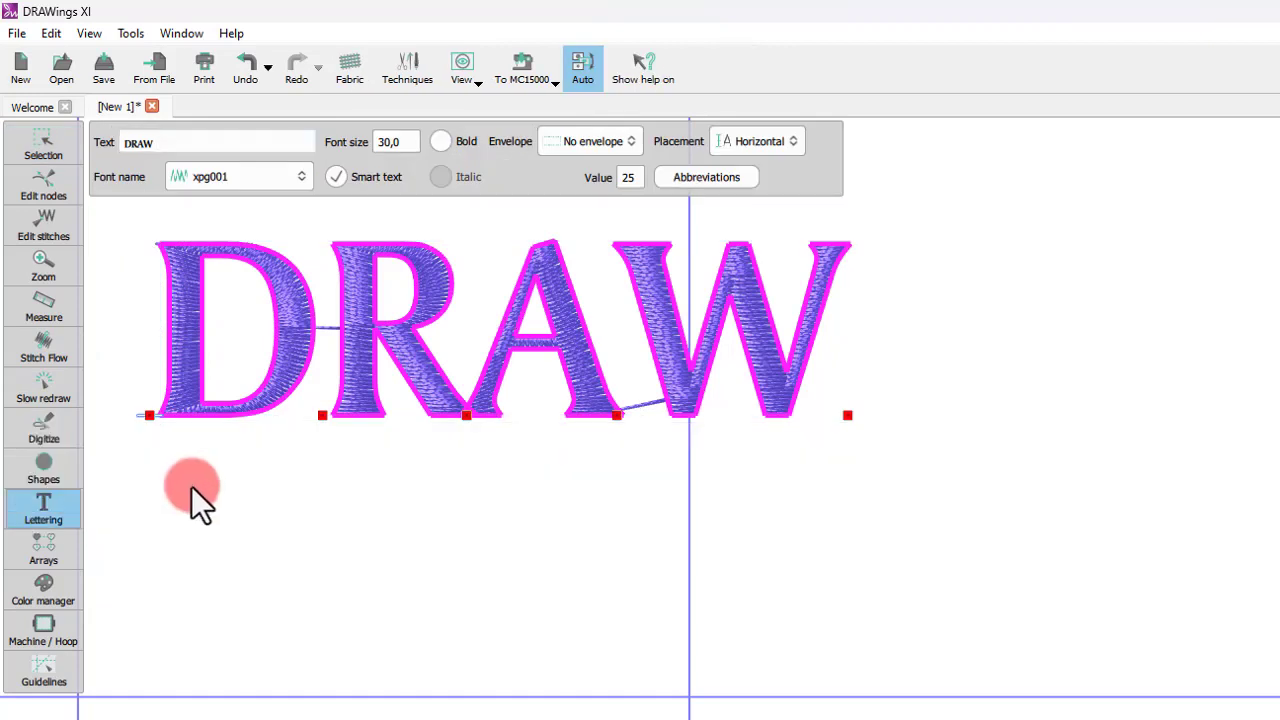
pyautogui.click(268, 597)
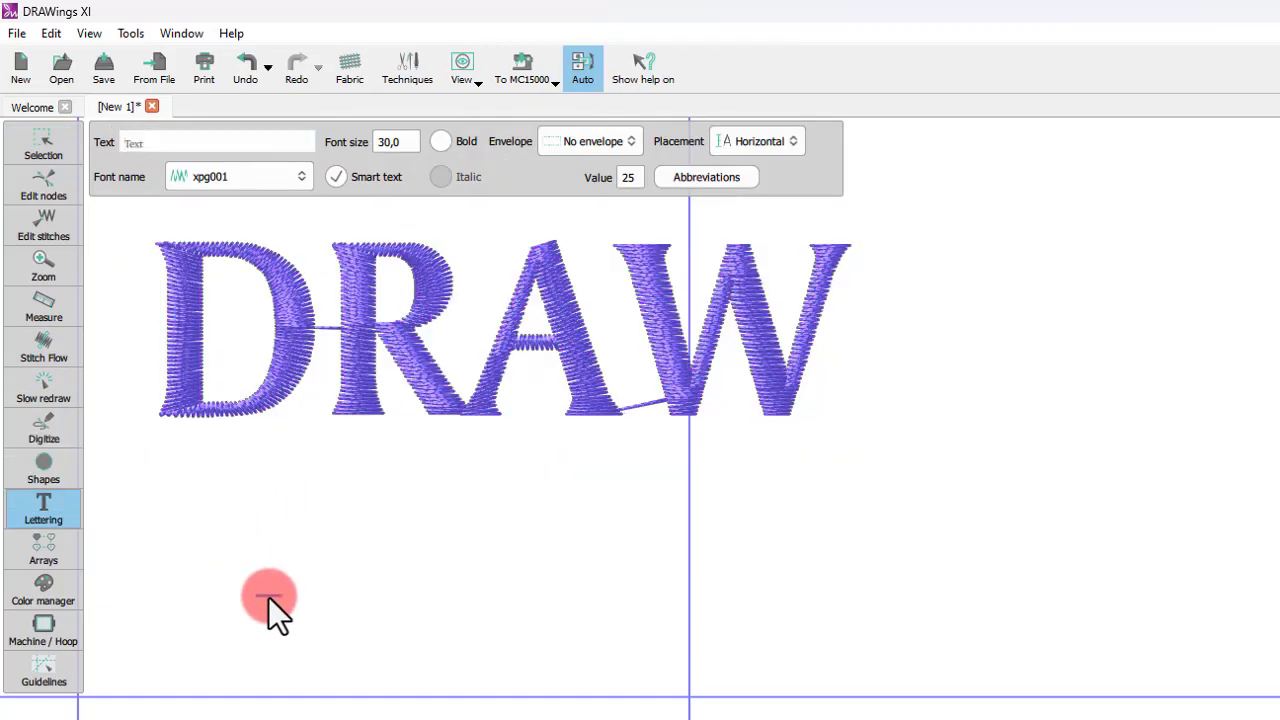
pyautogui.write('Text')
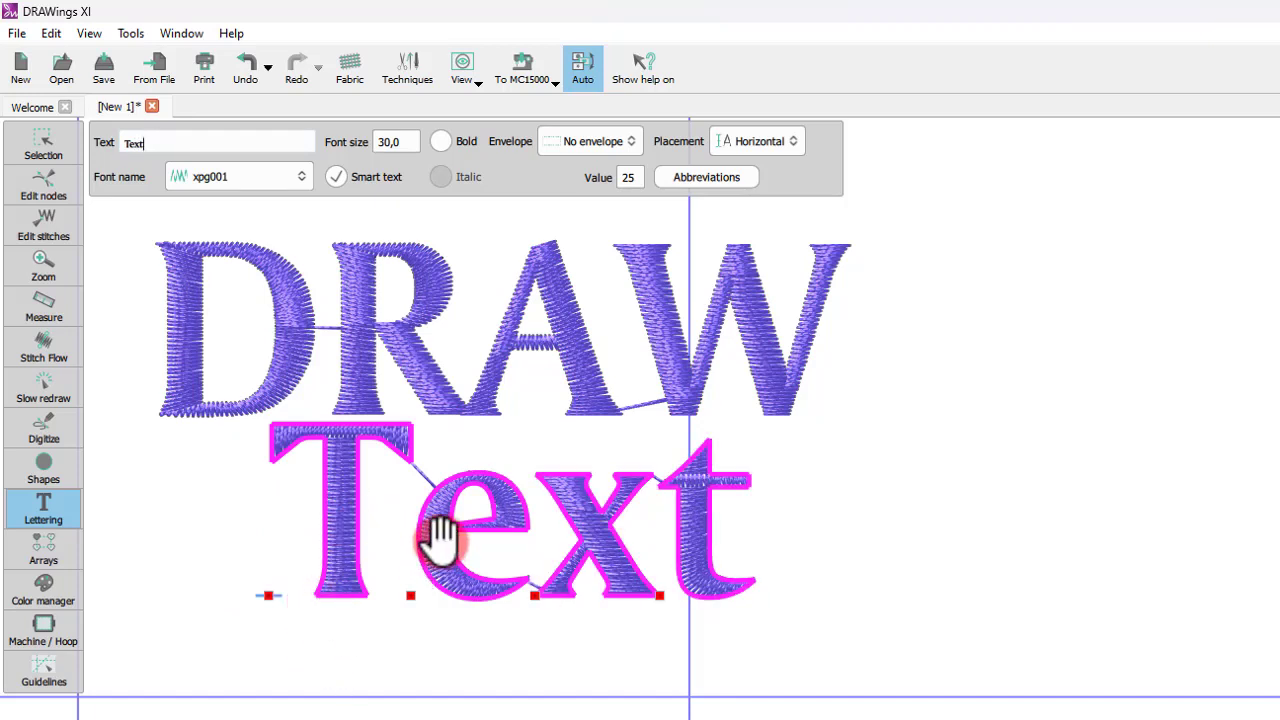
# Move the whole "Text" lettering slightly down and right, and lower its letters e and t individually below the baseline.
pyautogui.moveTo(437, 531); pyautogui.dragTo(495, 570)
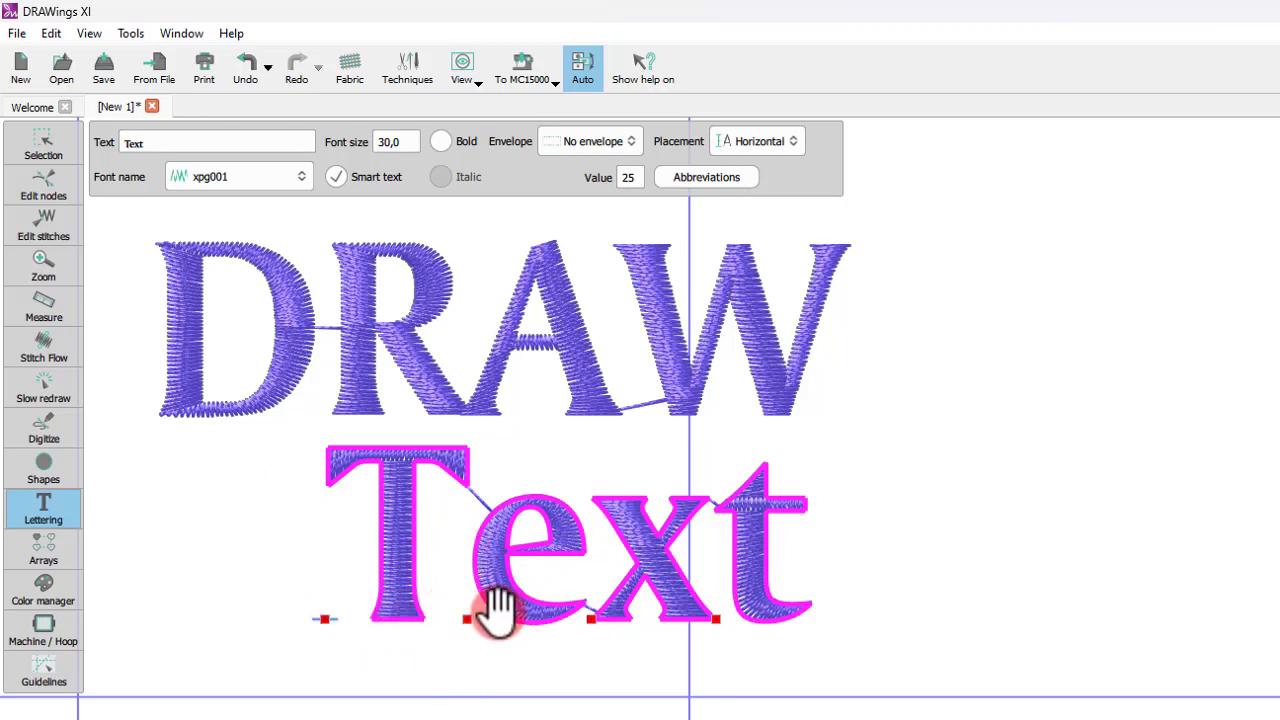
pyautogui.moveTo(492, 607); pyautogui.dragTo(445, 671)
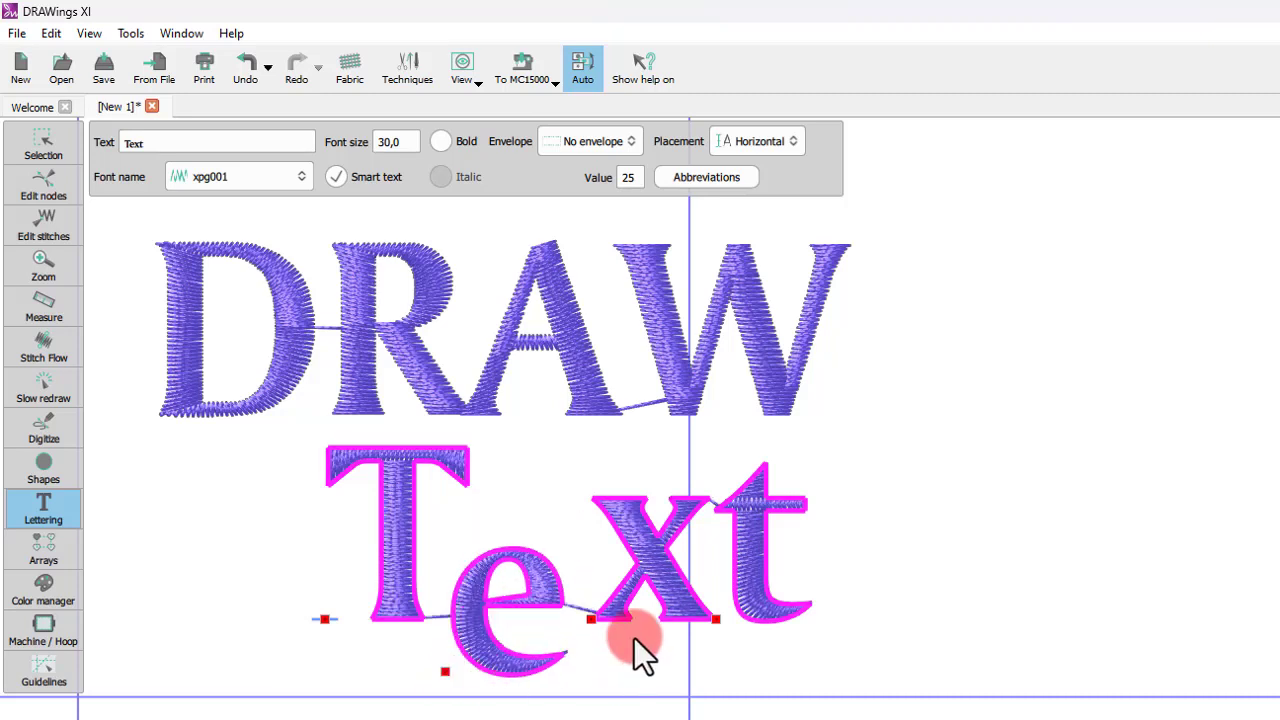
pyautogui.moveTo(716, 619); pyautogui.dragTo(730, 680)
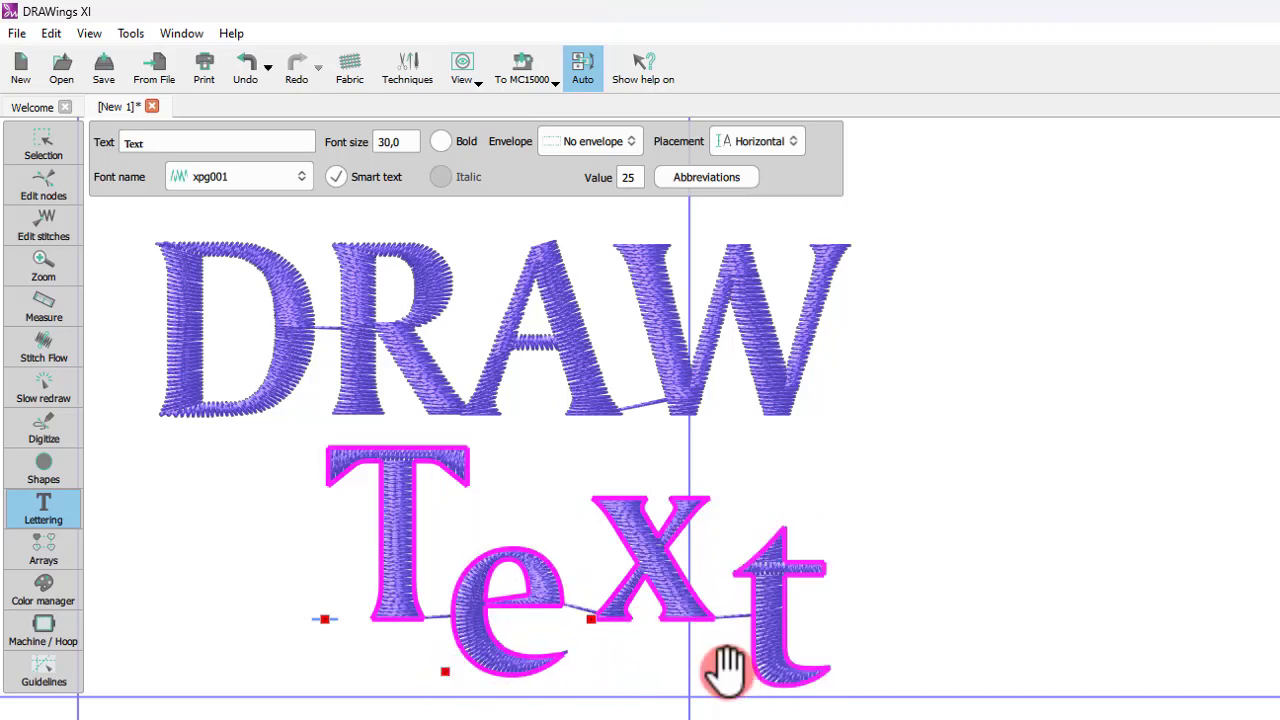
# Open the DRAW lettering for editing and raise its letters R and W individually above the baseline.
pyautogui.click(429, 400)
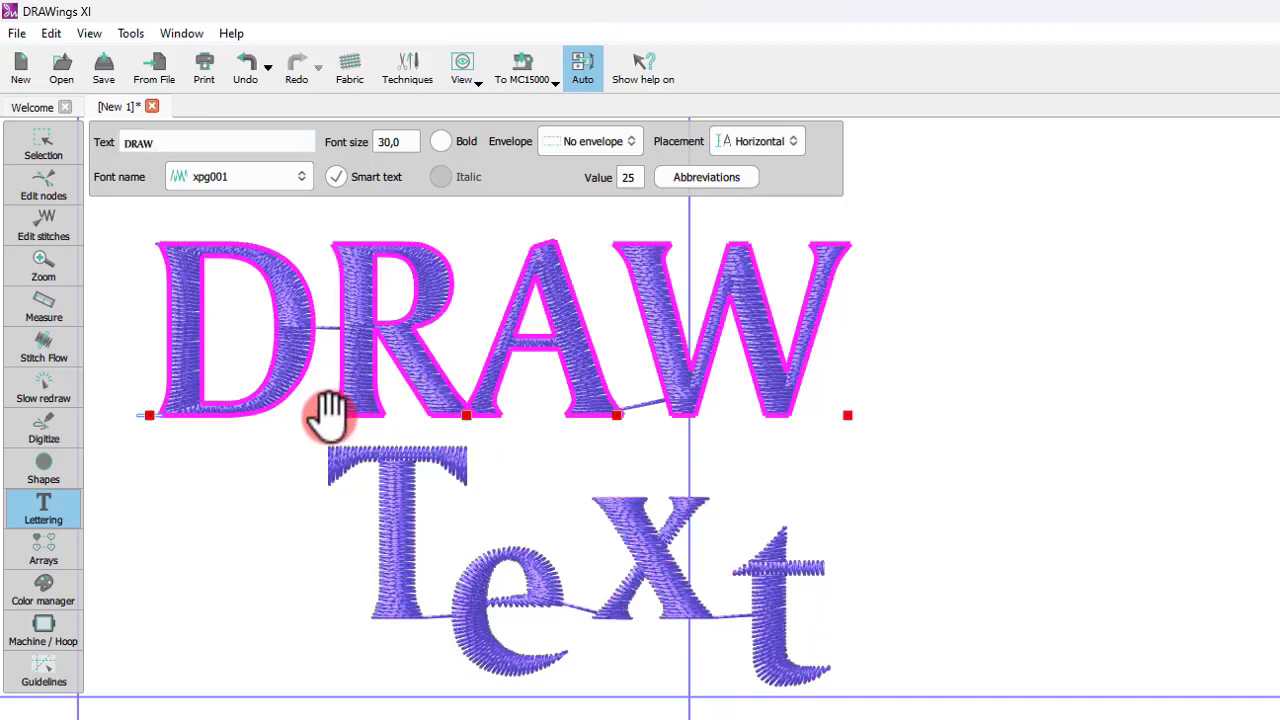
pyautogui.moveTo(324, 412); pyautogui.dragTo(322, 391)
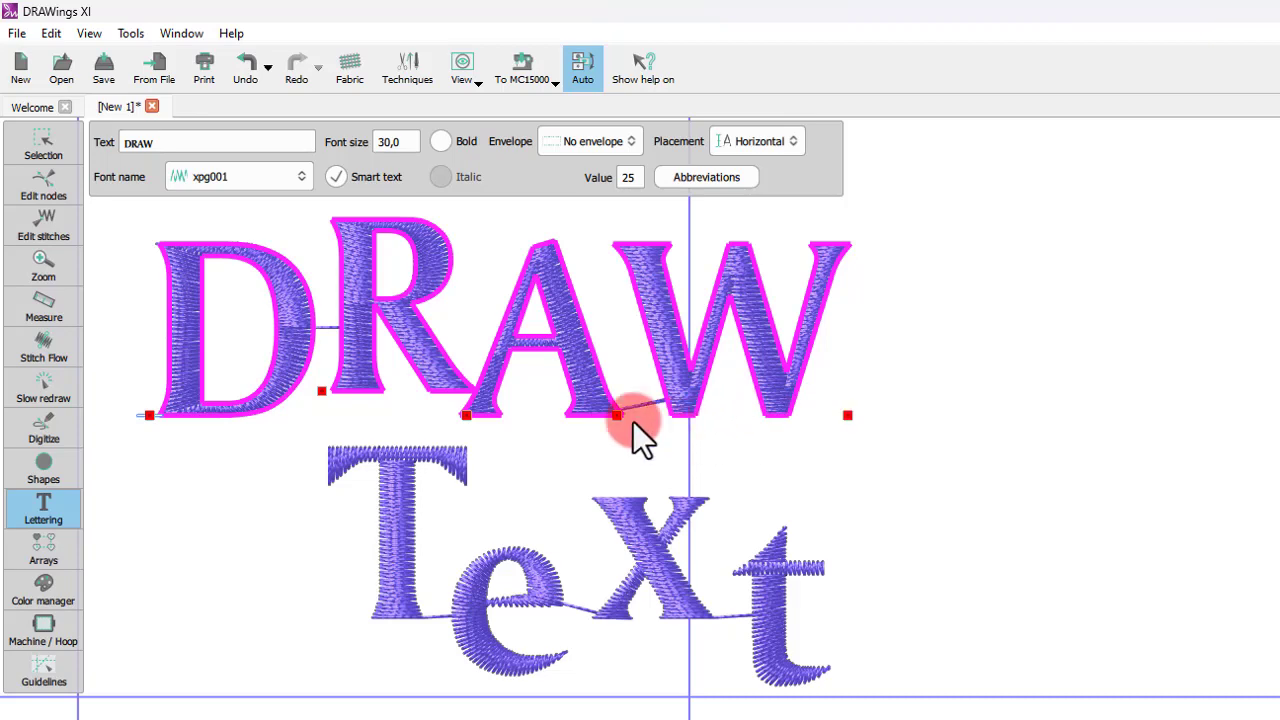
pyautogui.moveTo(617, 414); pyautogui.dragTo(626, 385)
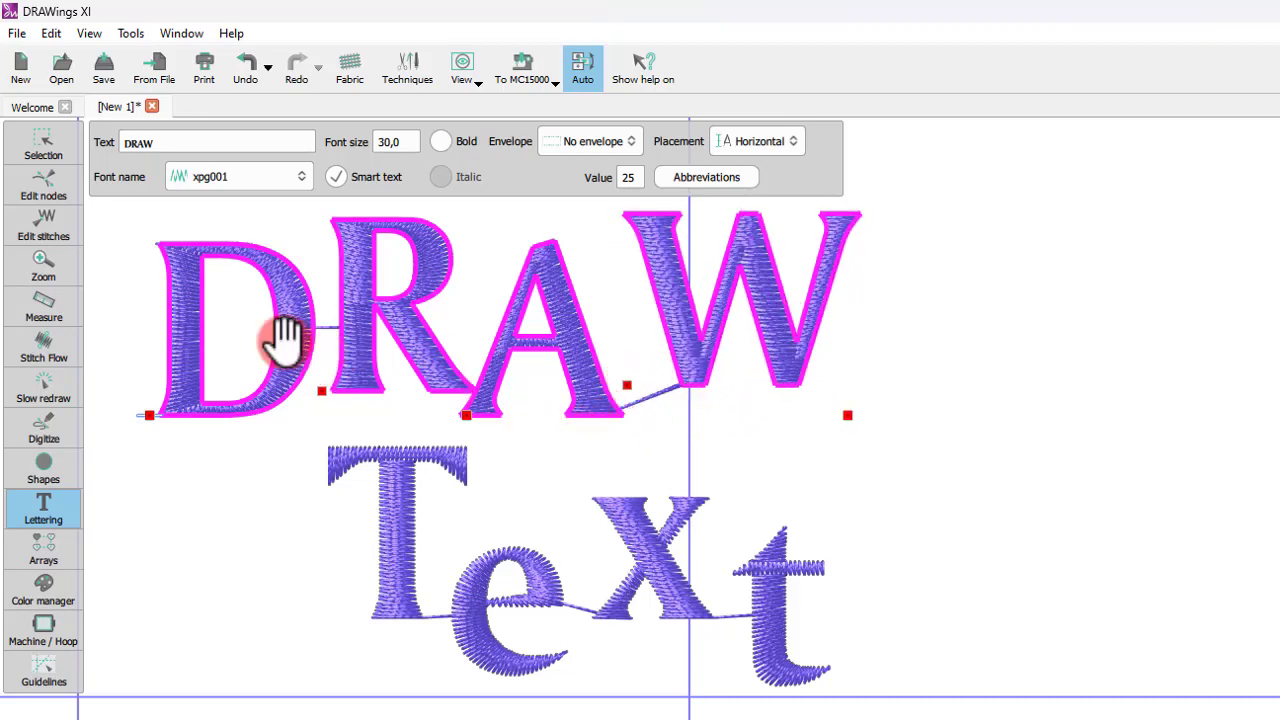
# Slant the DRAW lettering to the right as an object, stretching it to about 86 mm wide and 26.6 mm high, and deselect it.
pyautogui.click(41, 150)
pyautogui.scroll(3, 313, 353)
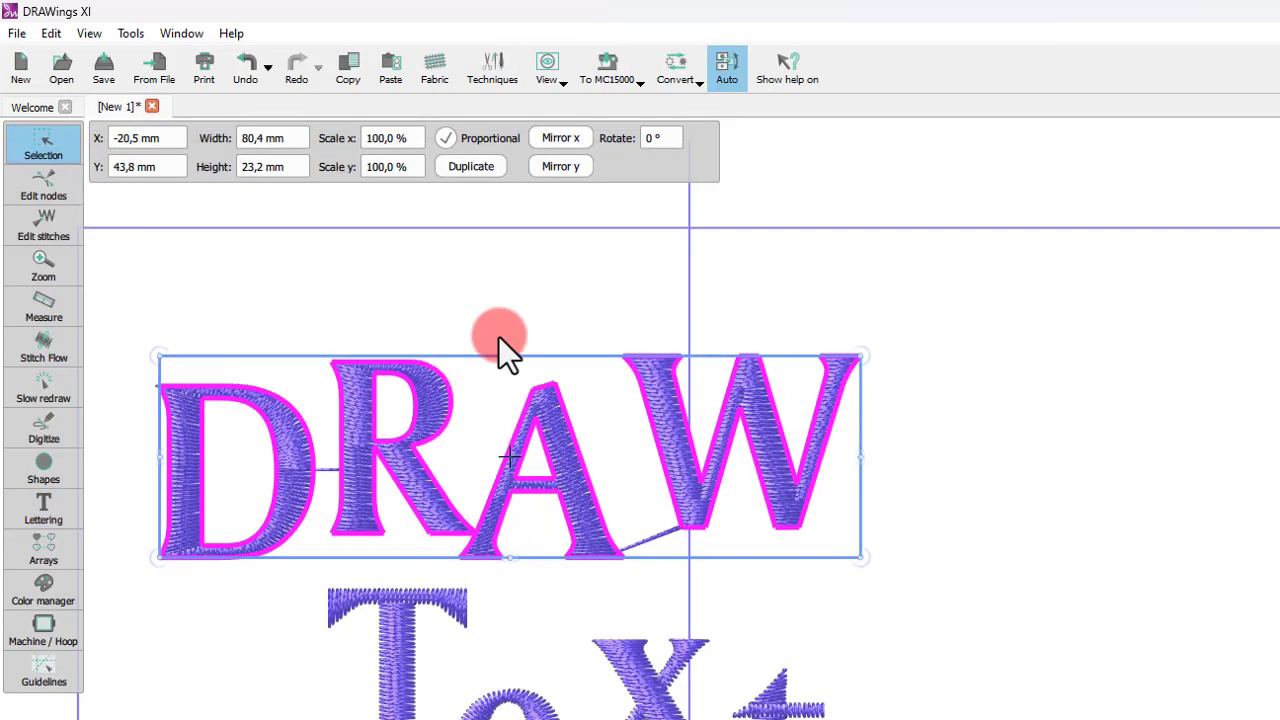
pyautogui.moveTo(509, 347)
pyautogui.mouseDown()
pyautogui.moveTo(507, 330)
pyautogui.moveTo(528, 321)
pyautogui.mouseUp()
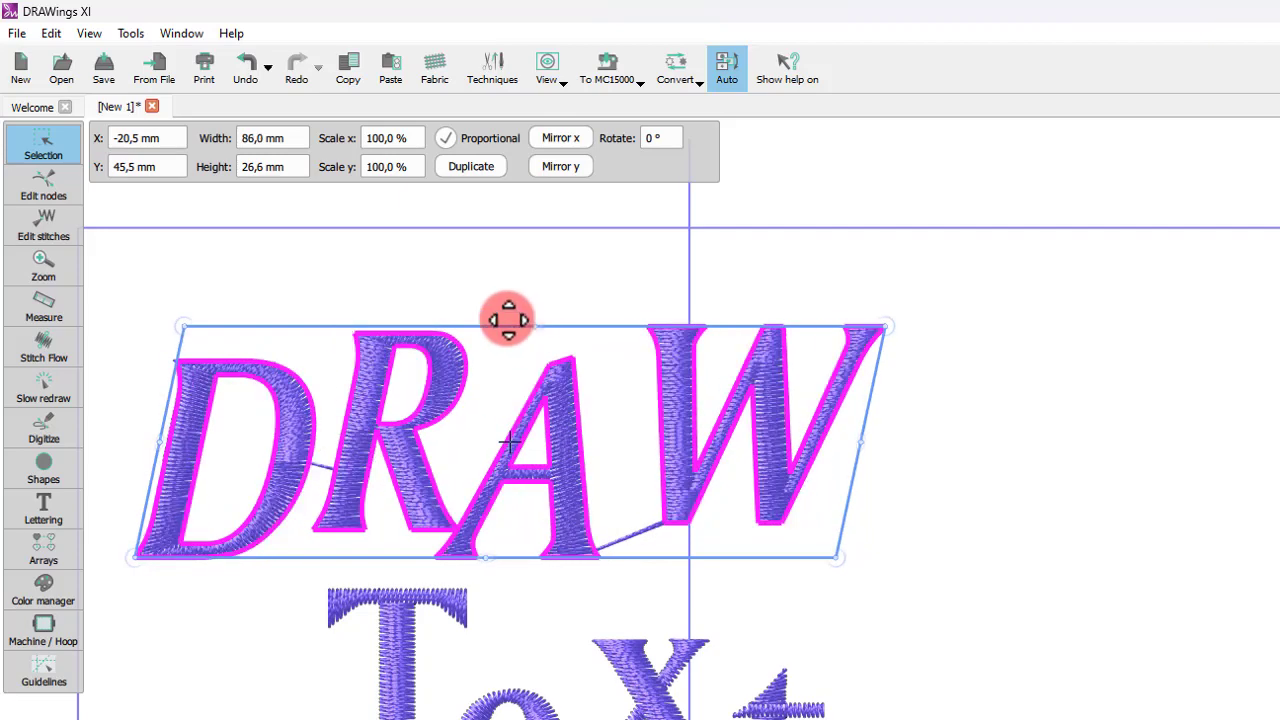
pyautogui.click(509, 293)
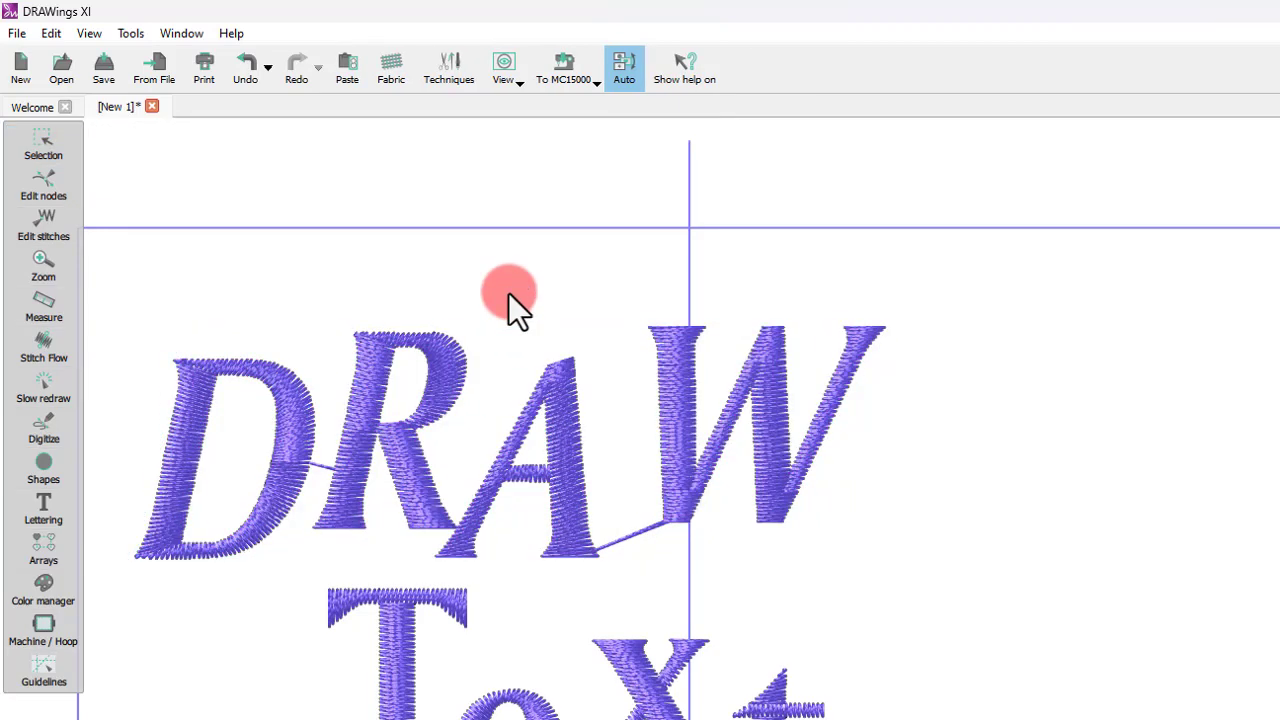